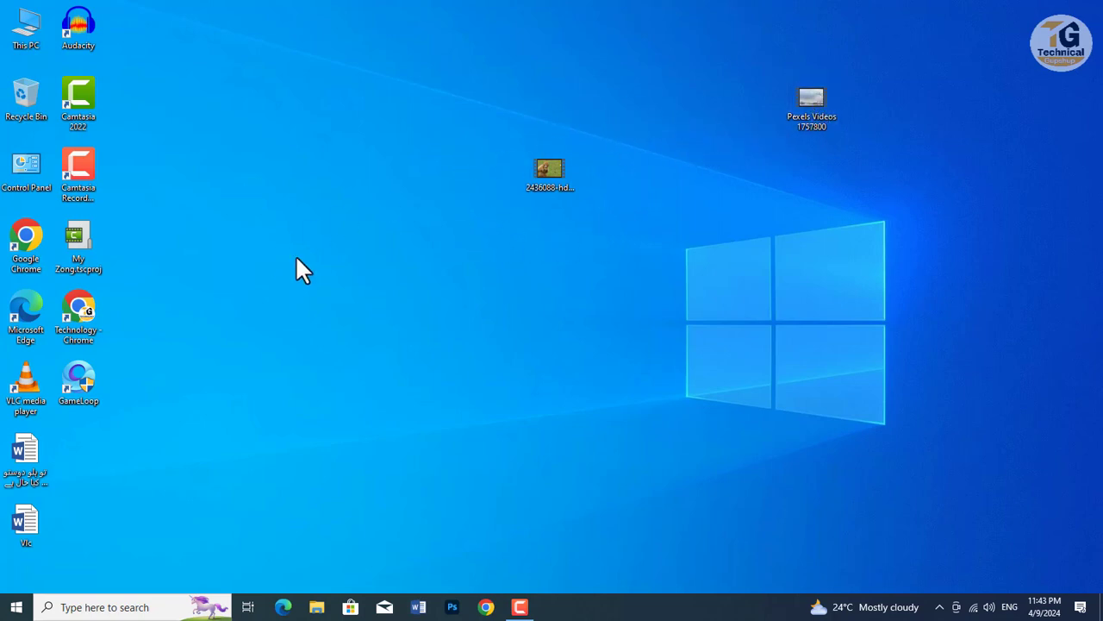
Launch VLC media player and add the Desktop video 2436088-hd_1920_1080_25fps as the file to convert
{"action": "double_click", "coordinate": [33, 395]}
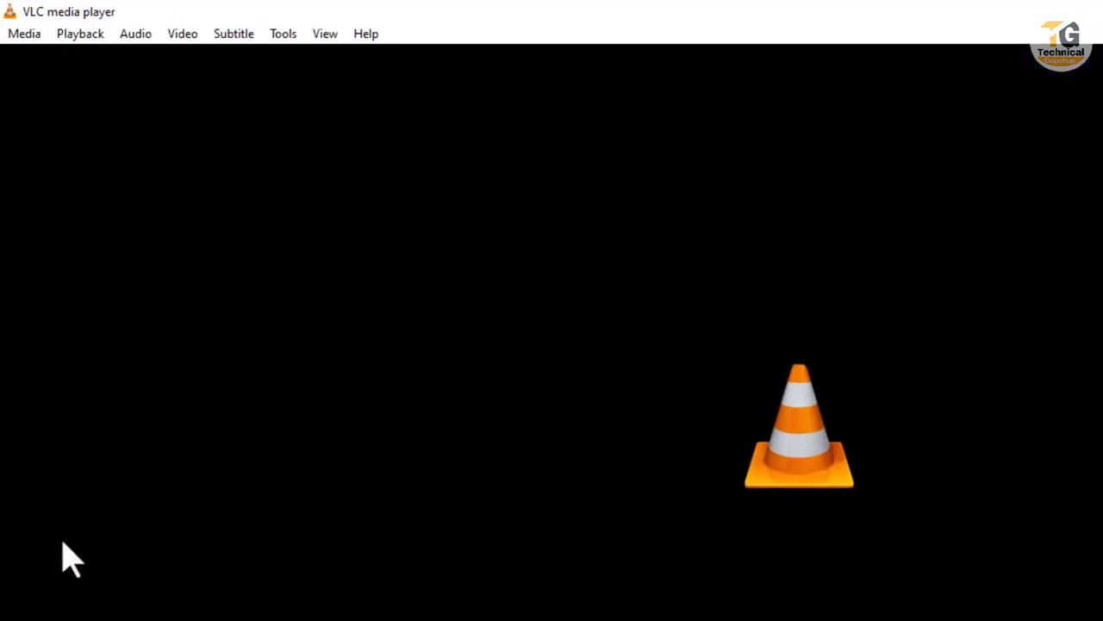
{"action": "left_click", "coordinate": [26, 39]}
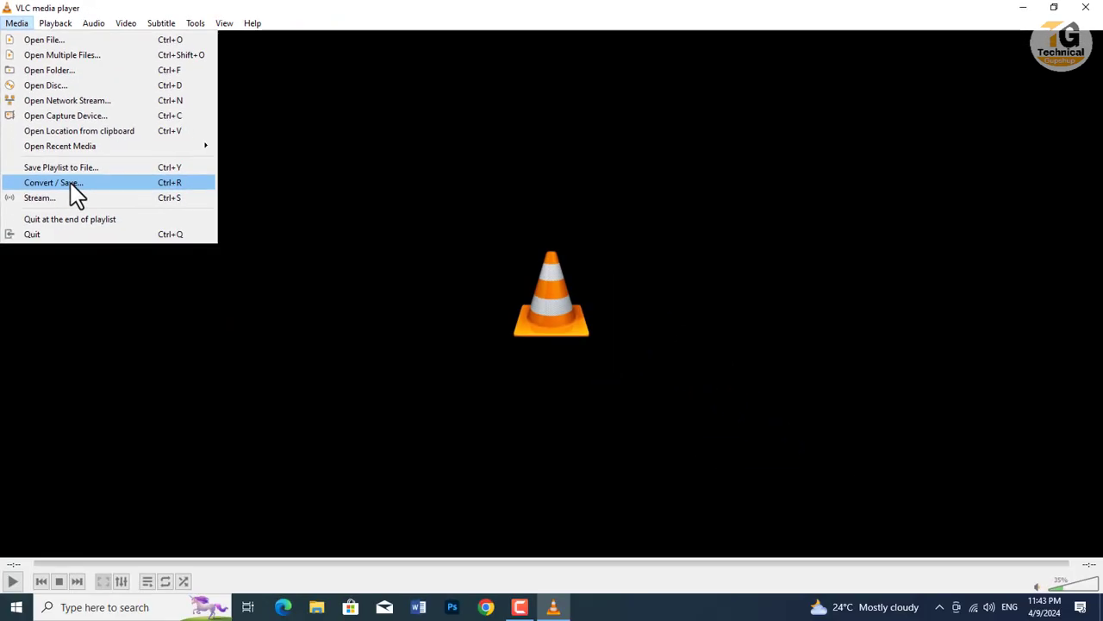
{"action": "left_click", "coordinate": [76, 195]}
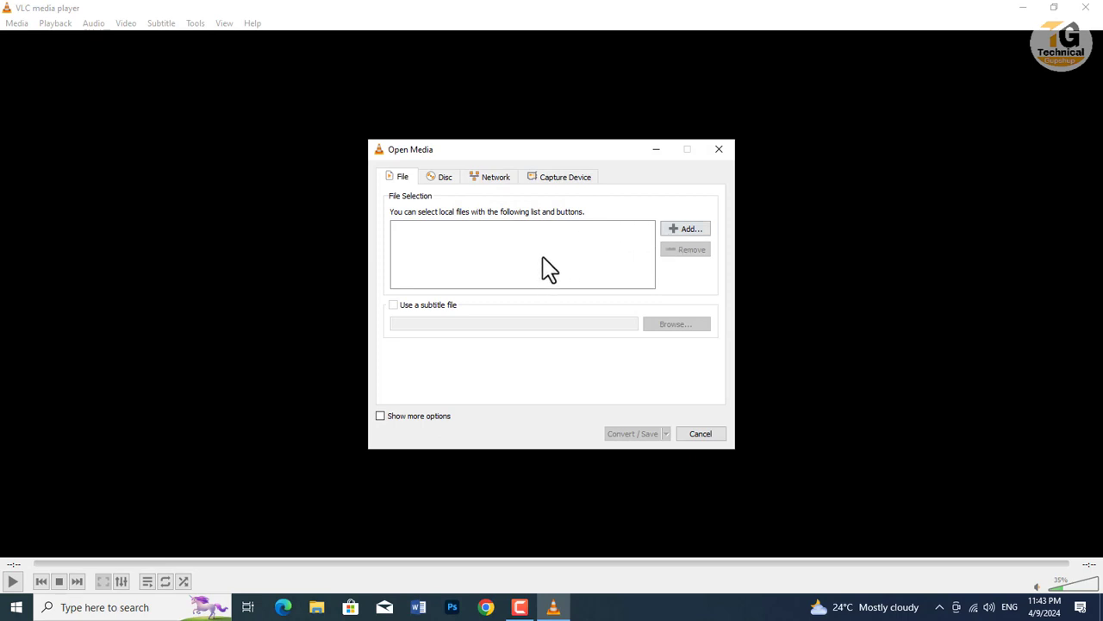
{"action": "left_click", "coordinate": [681, 230]}
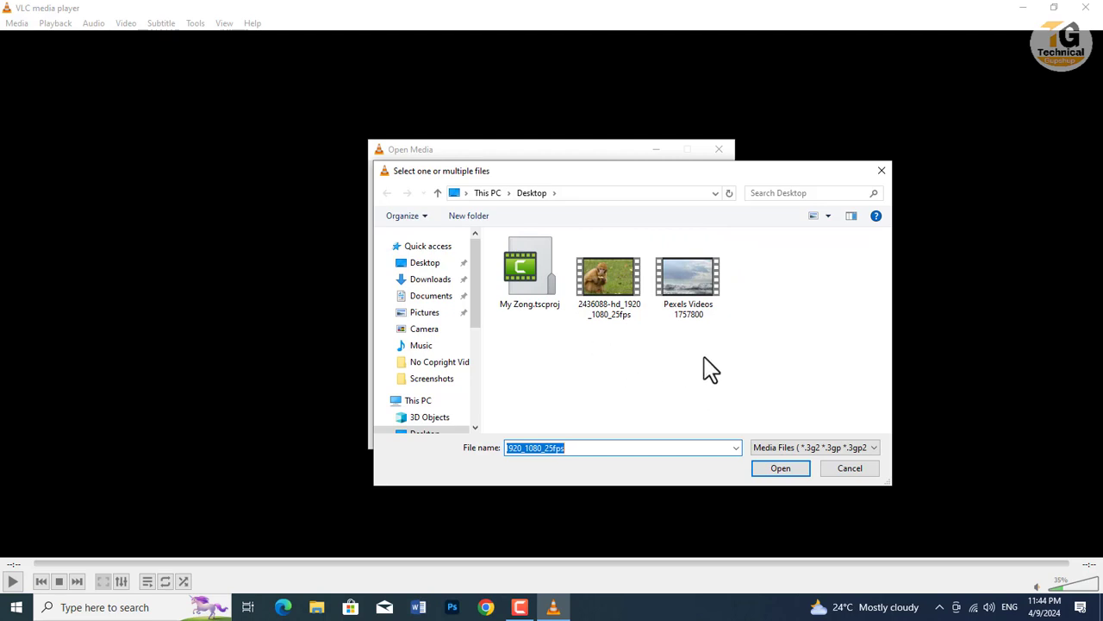
{"action": "left_click_drag", "start_coordinate": [708, 369], "coordinate": [593, 317]}
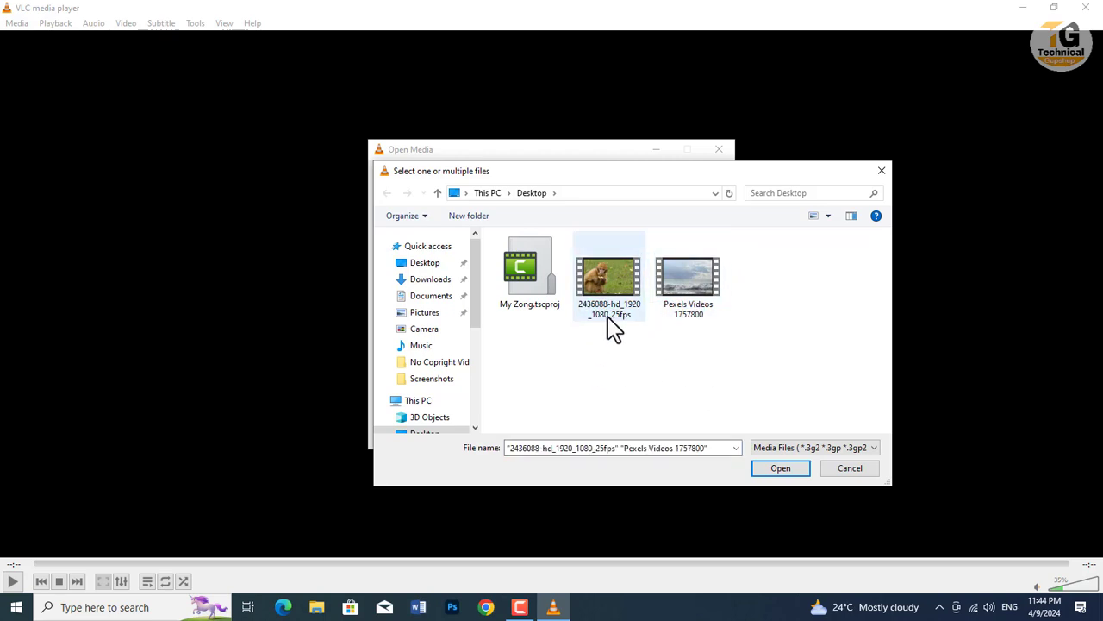
{"action": "left_click", "coordinate": [608, 287]}
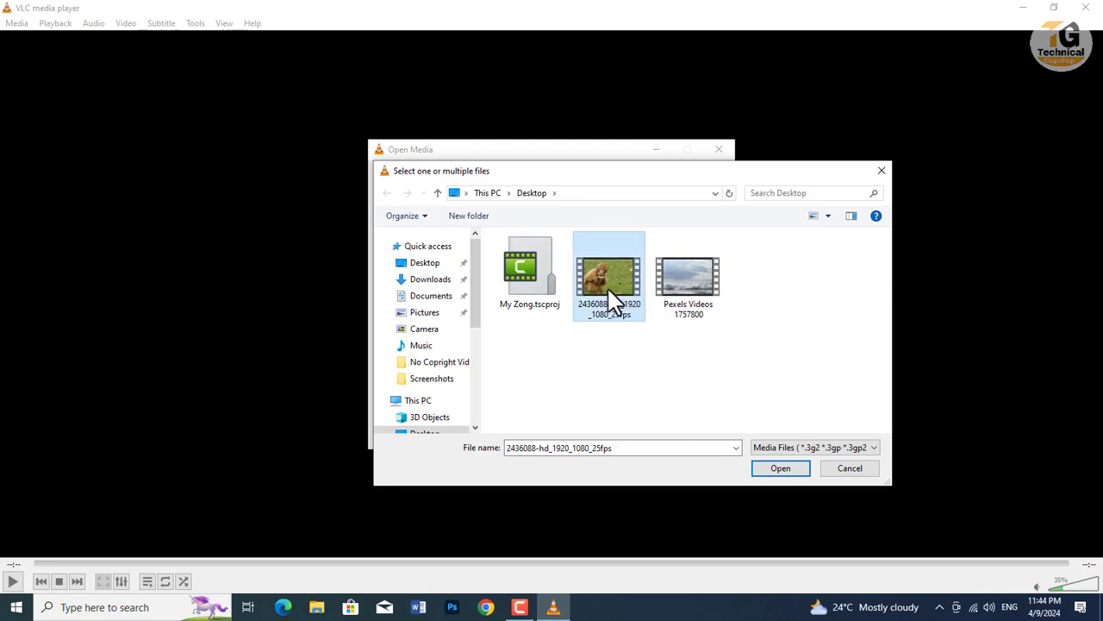
{"action": "left_click", "coordinate": [780, 470]}
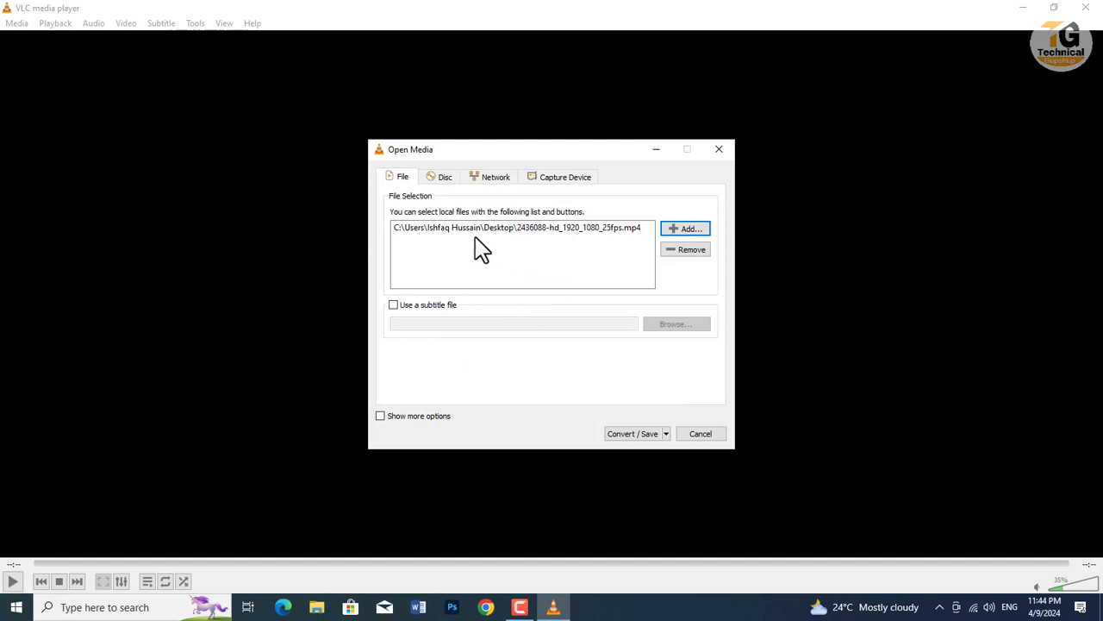
Proceed to the conversion settings for the added video and choose the Video - H.264 + MP3 (MP4) profile
{"action": "left_click", "coordinate": [431, 236]}
{"action": "left_click", "coordinate": [632, 433]}
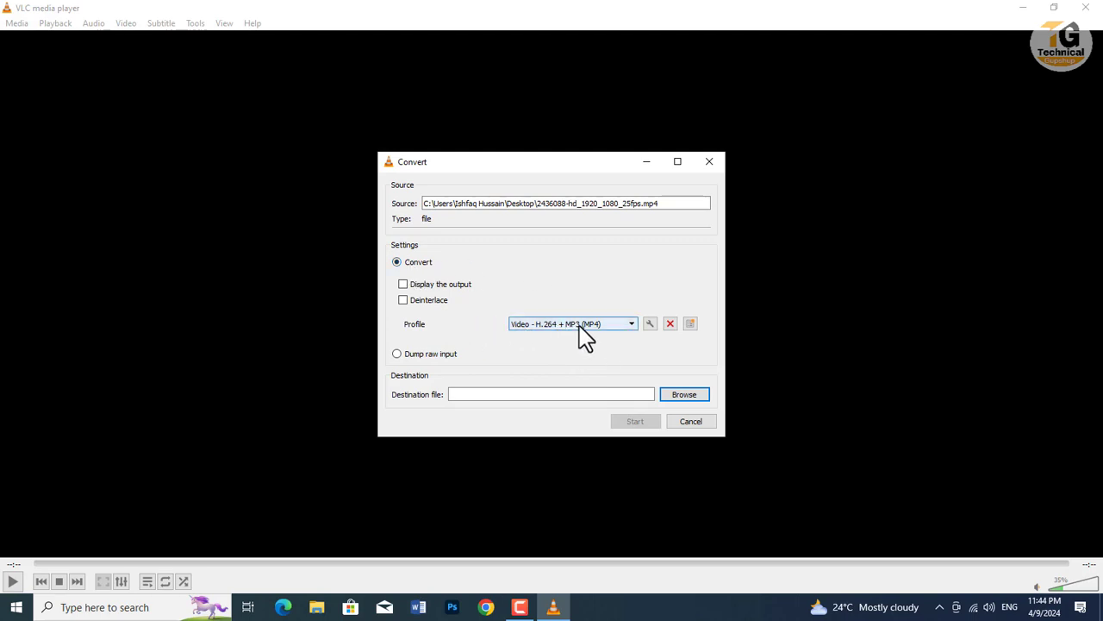
{"action": "left_click", "coordinate": [601, 325]}
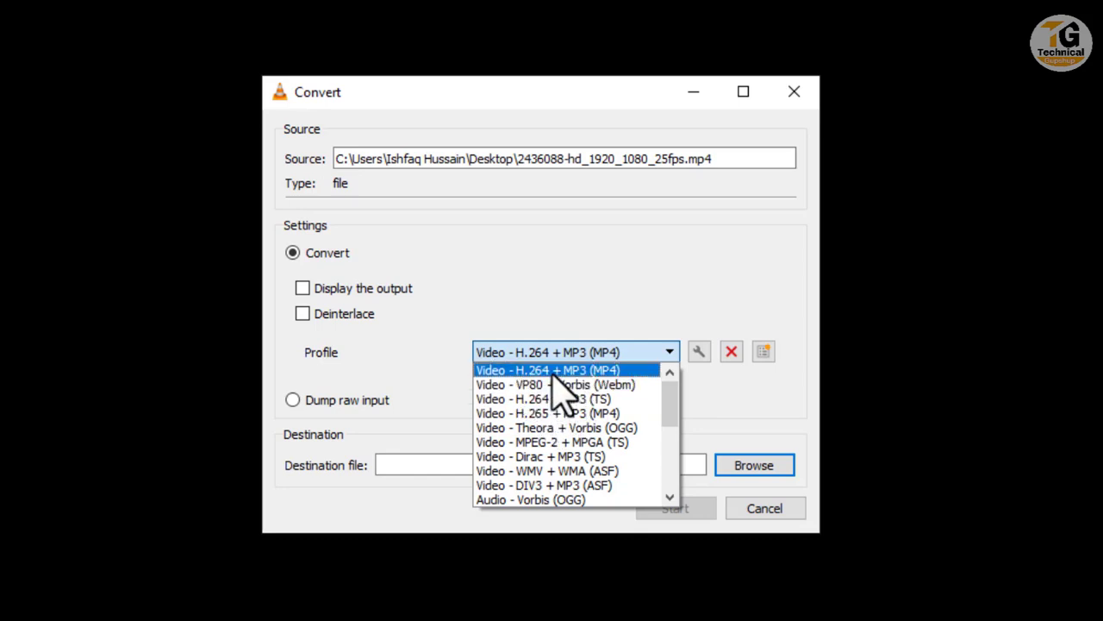
{"action": "left_click", "coordinate": [553, 371]}
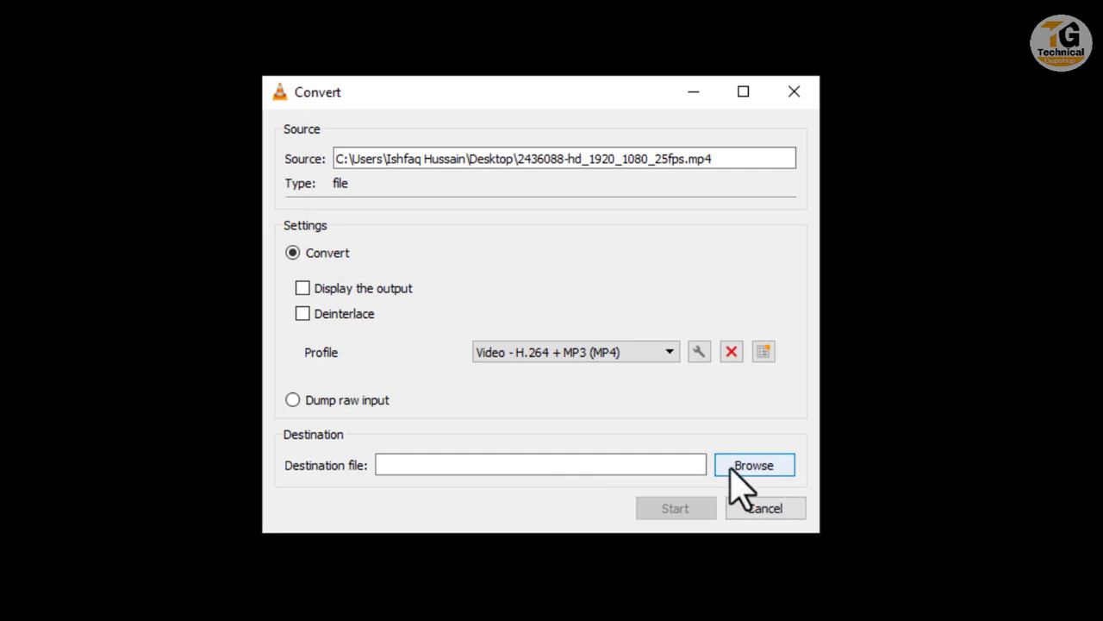
Set the destination file to 1.mp4 on the Desktop and start the conversion
{"action": "left_click", "coordinate": [734, 467]}
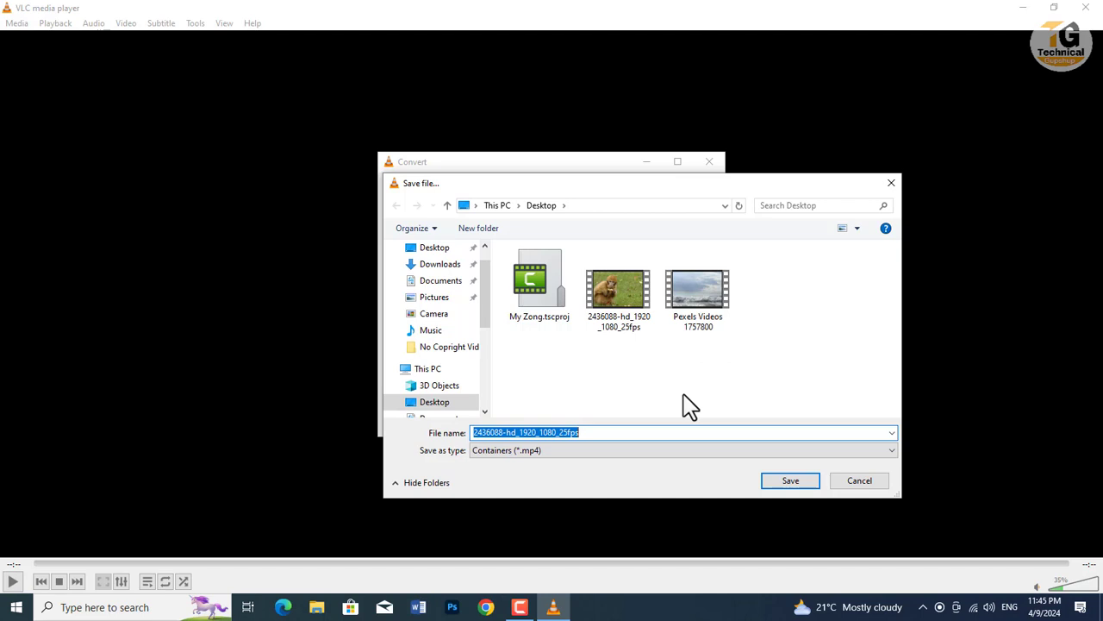
{"action": "left_click", "coordinate": [437, 253]}
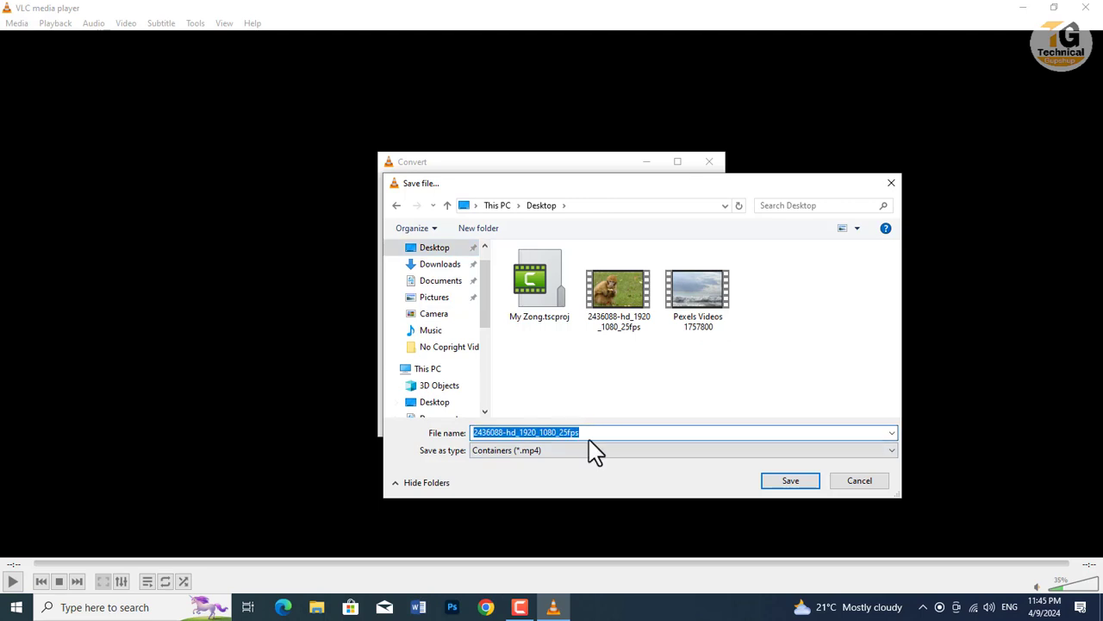
{"action": "type", "text": "1"}
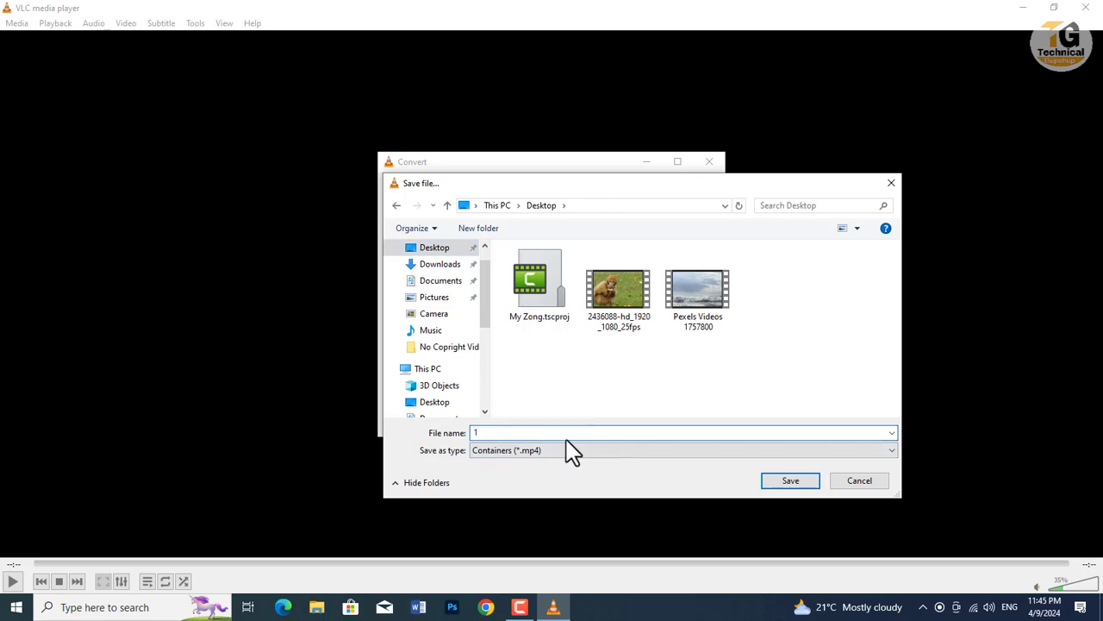
{"action": "left_click", "coordinate": [790, 481]}
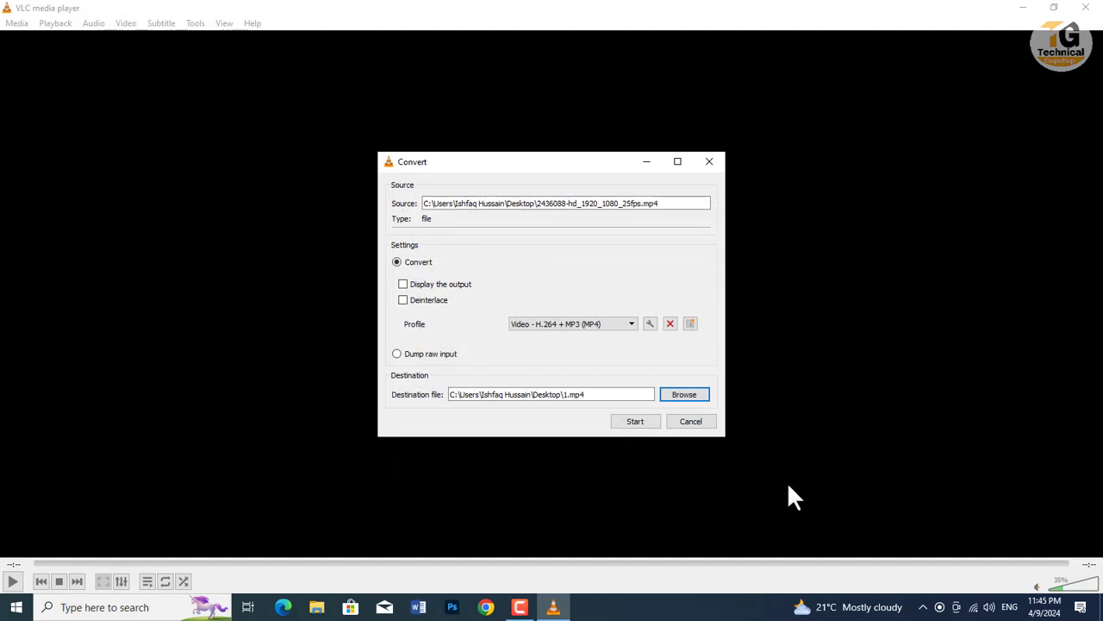
{"action": "left_click", "coordinate": [635, 421]}
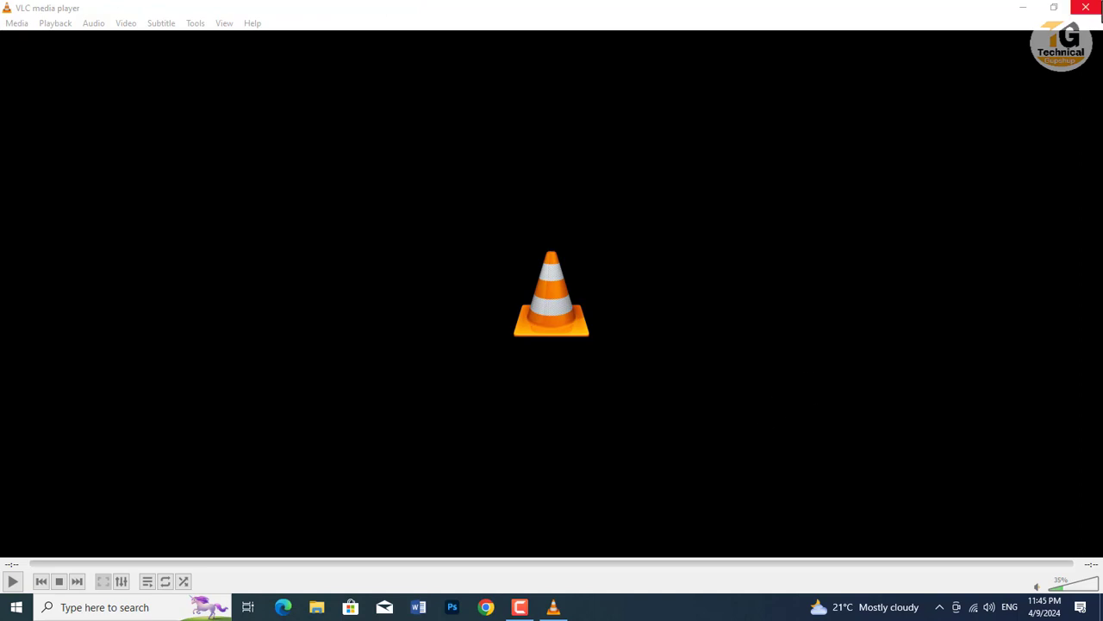
Close VLC and place the converted video 1 beside the original 2436088-hd video on the desktop
{"action": "left_click", "coordinate": [1098, 6]}
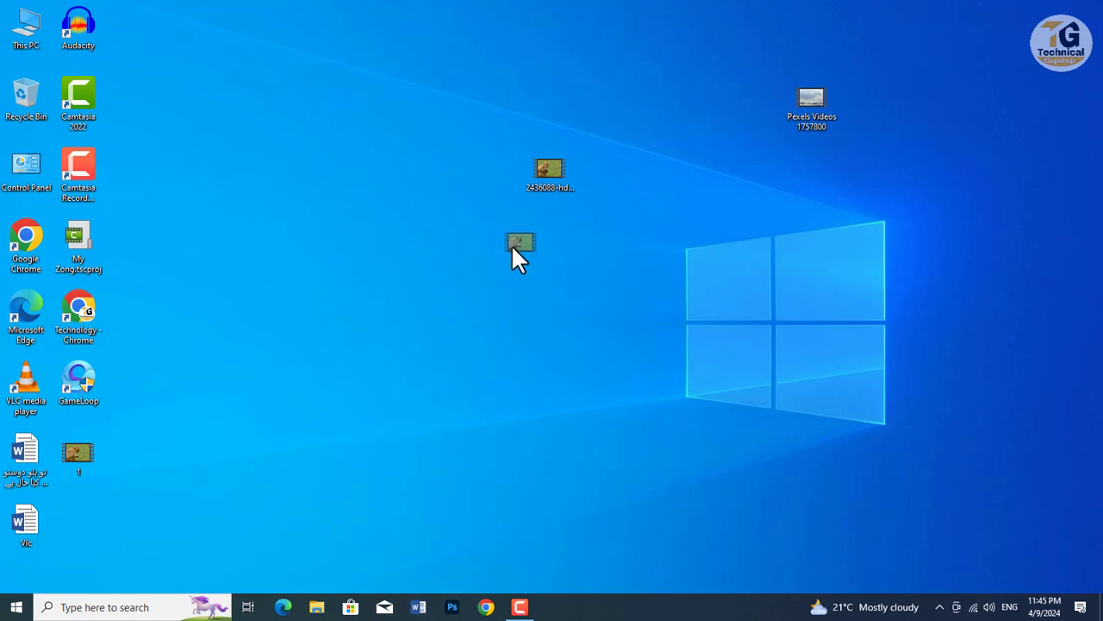
{"action": "left_click_drag", "start_coordinate": [483, 173], "coordinate": [484, 173]}
{"action": "left_click", "coordinate": [528, 186], "text": "ctrl"}
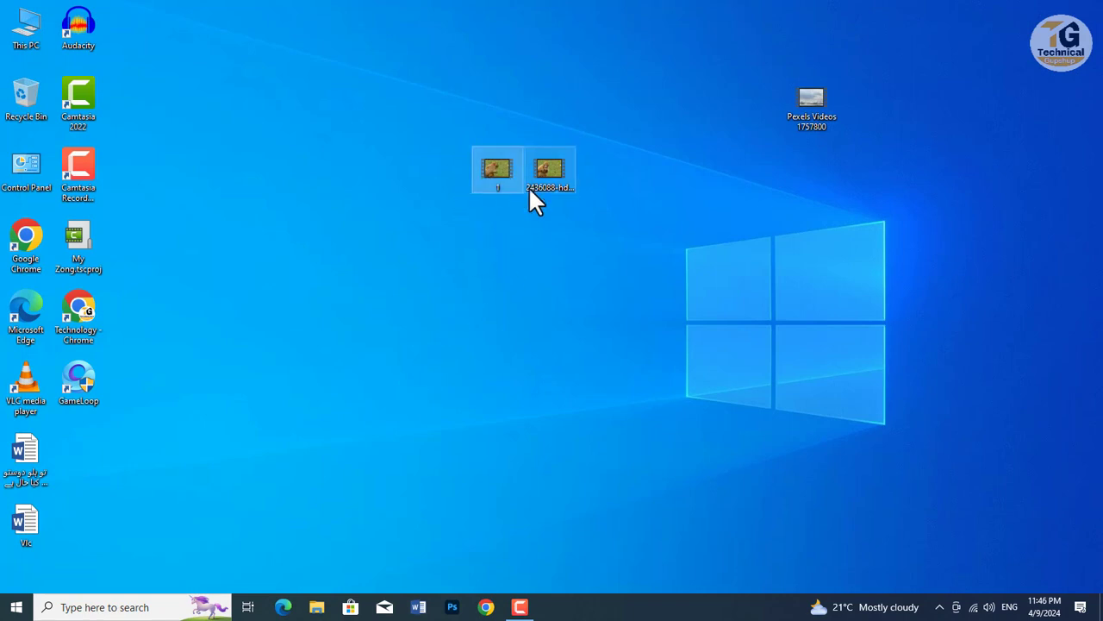
Check the file size of the original 2436088-hd_1920_1080_25fps video in its properties
{"action": "left_click", "coordinate": [551, 176]}
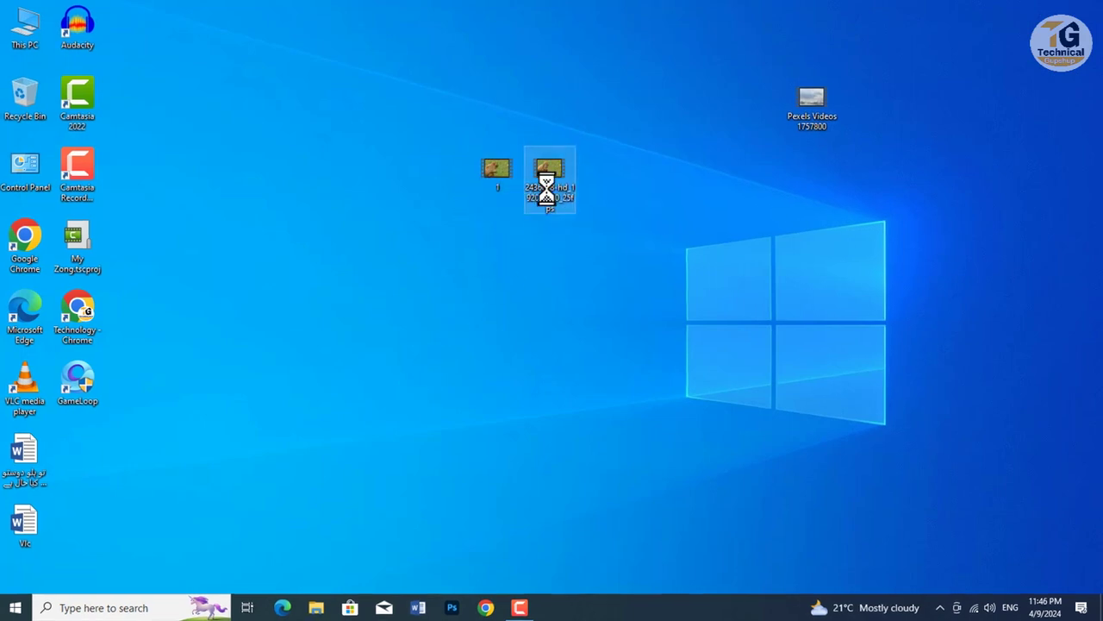
{"action": "right_click", "coordinate": [549, 177]}
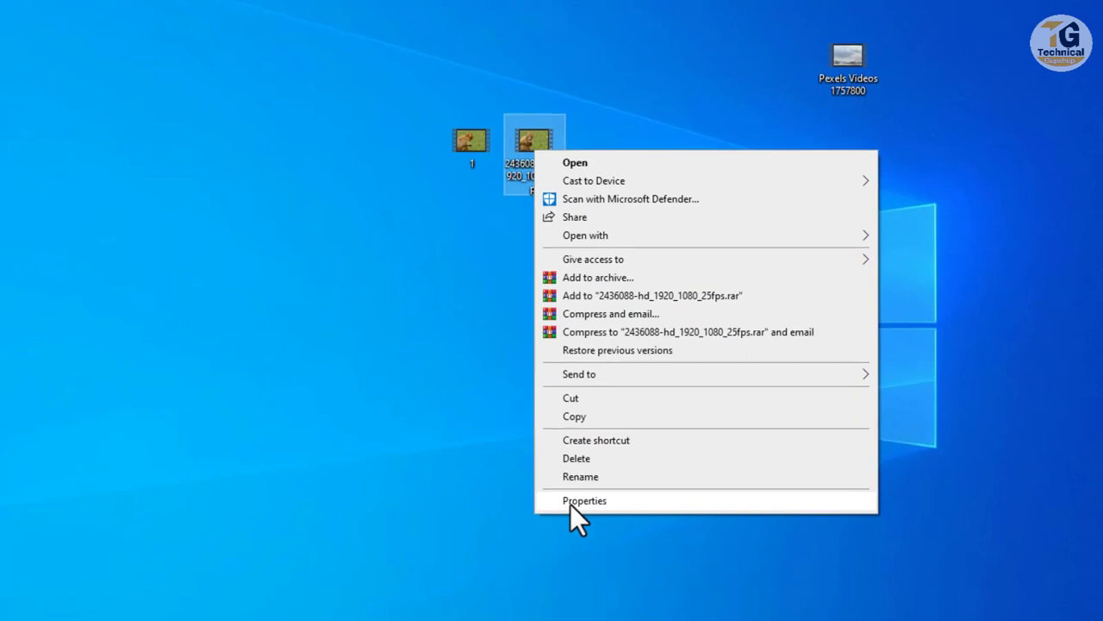
{"action": "left_click", "coordinate": [572, 501]}
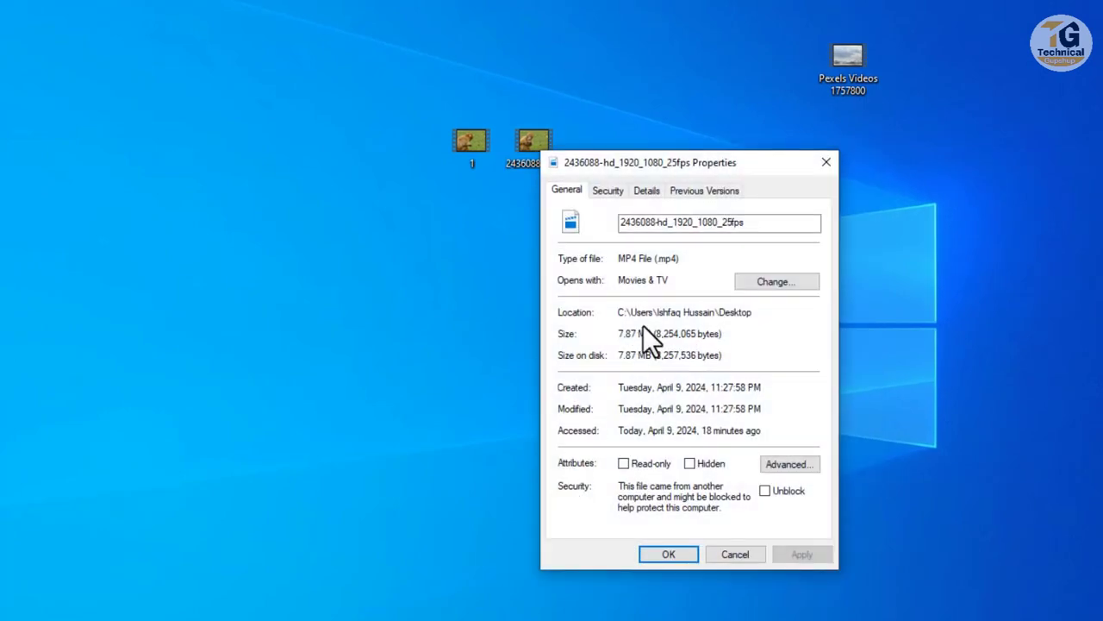
{"action": "left_click_drag", "start_coordinate": [618, 335], "coordinate": [648, 333]}
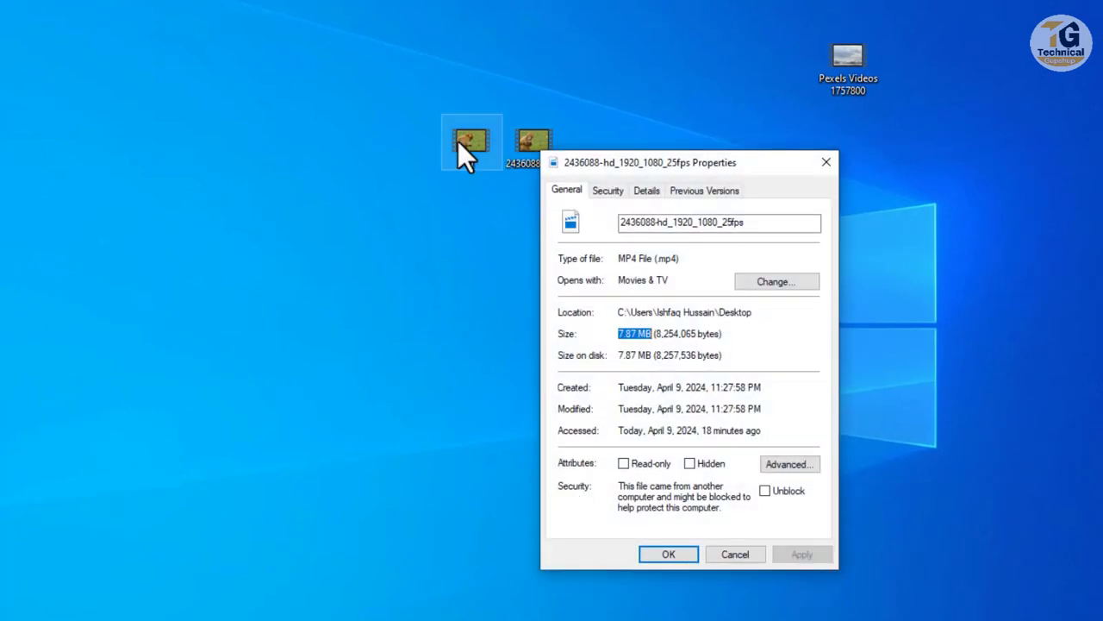
Compare the file size of the converted video 1 with the original's using their properties, and close both properties windows
{"action": "left_click", "coordinate": [457, 139]}
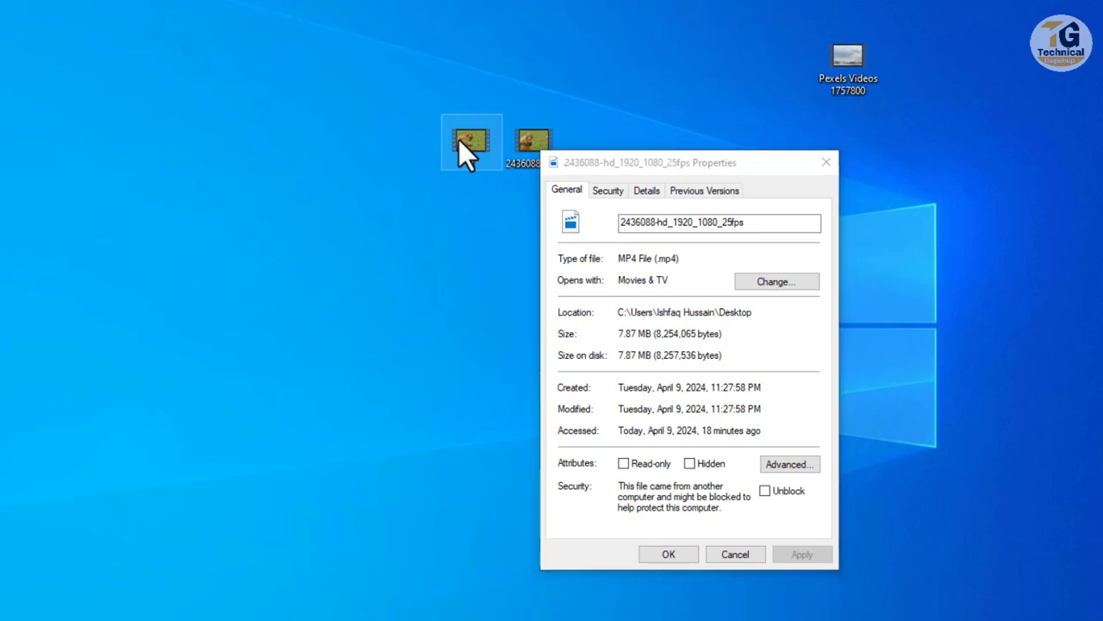
{"action": "right_click", "coordinate": [458, 139]}
{"action": "left_click", "coordinate": [498, 490]}
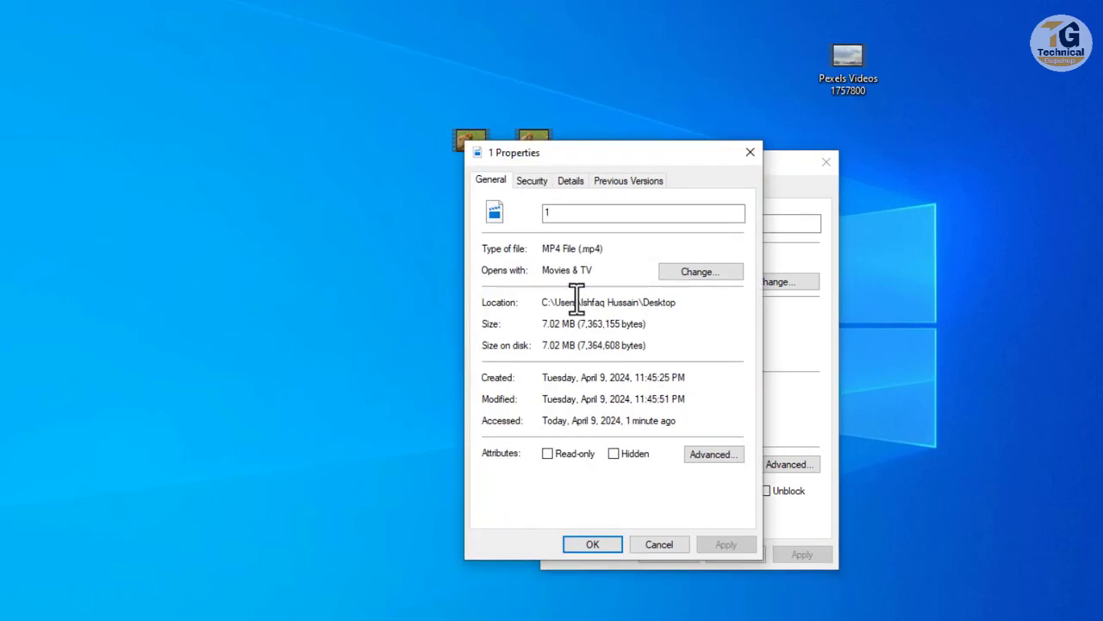
{"action": "left_click_drag", "start_coordinate": [596, 154], "coordinate": [294, 201]}
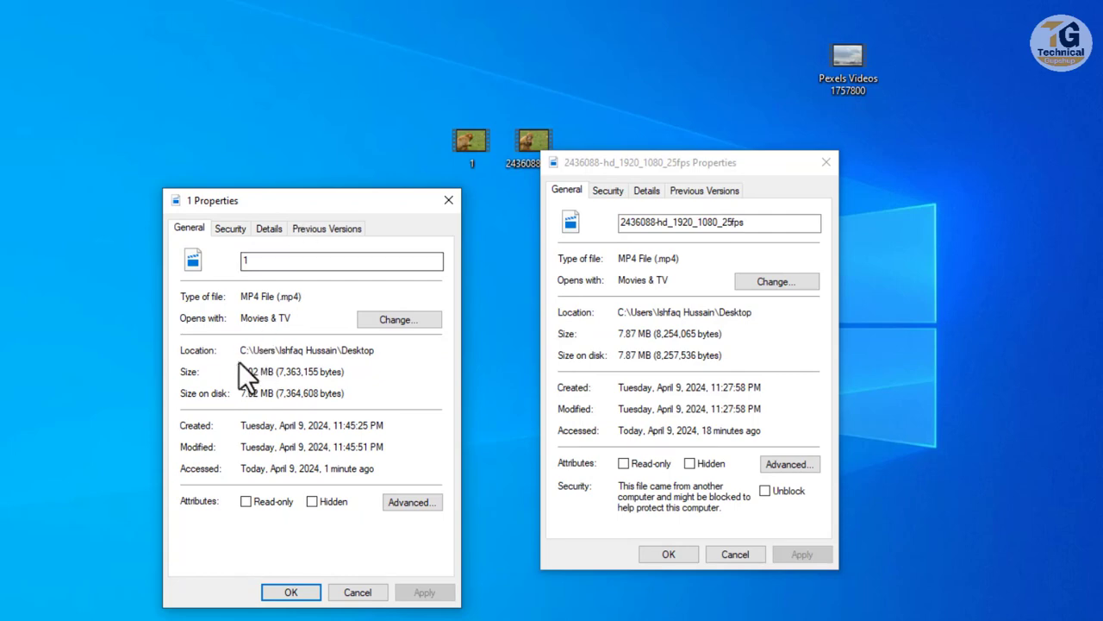
{"action": "left_click_drag", "start_coordinate": [239, 372], "coordinate": [270, 371]}
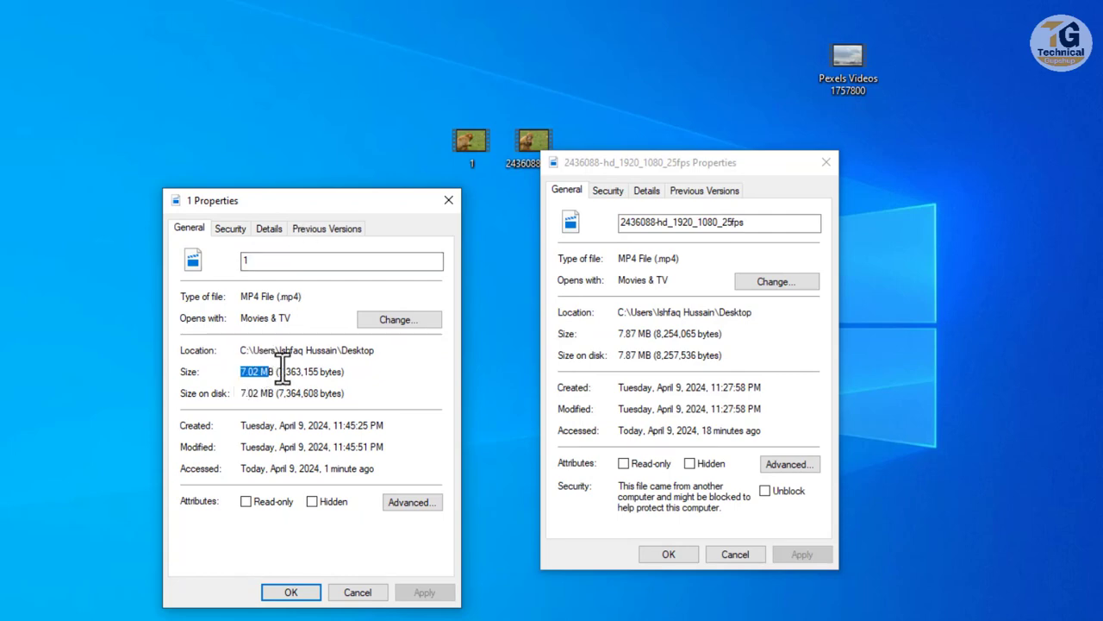
{"action": "left_click", "coordinate": [449, 202]}
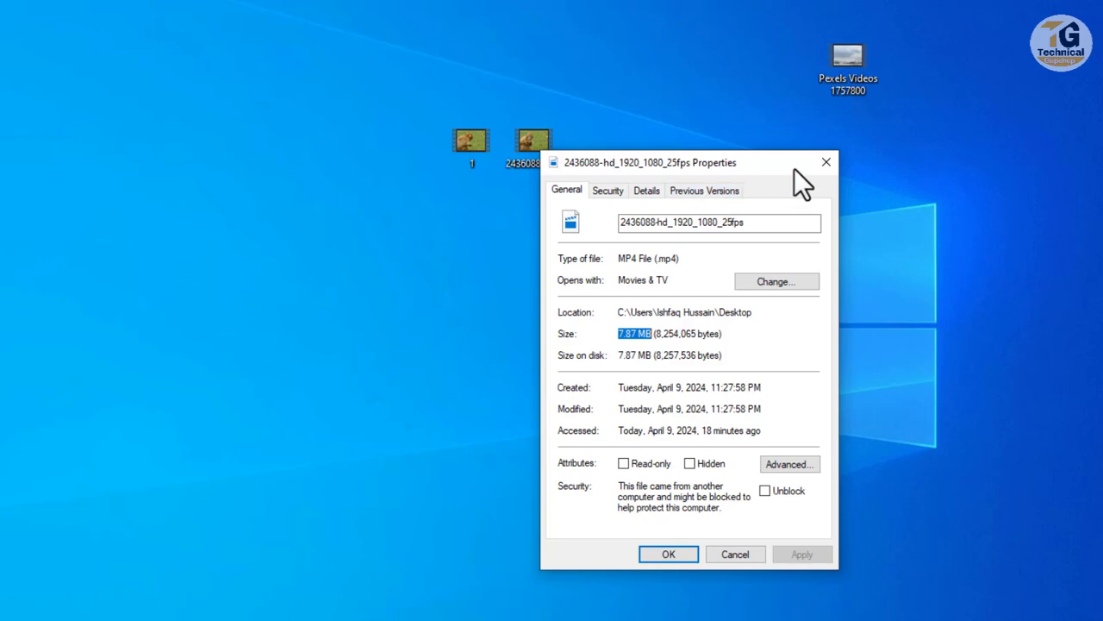
{"action": "left_click", "coordinate": [829, 161]}
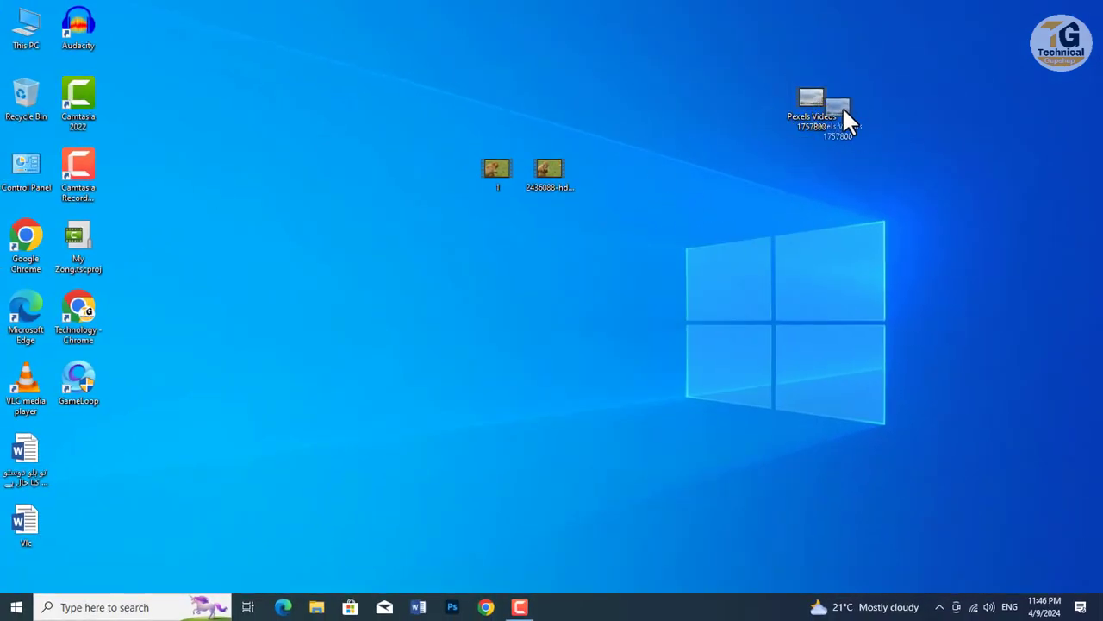
Shift the Pexels Videos 1757800 icon slightly on the desktop, and add that video in VLC as the file to convert
{"action": "left_click_drag", "start_coordinate": [842, 106], "coordinate": [830, 125]}
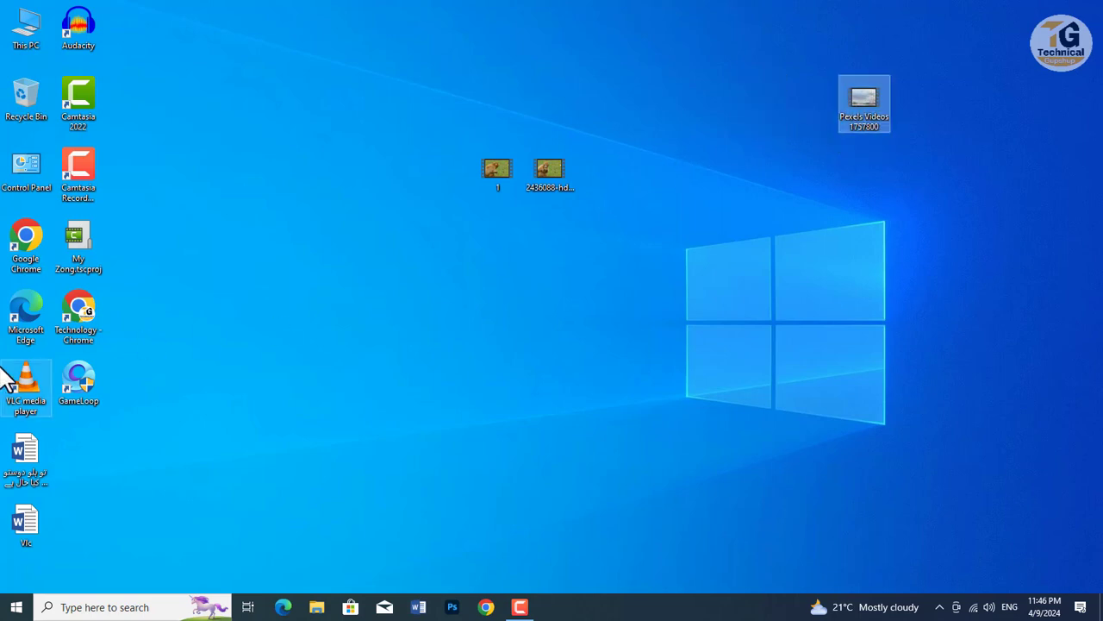
{"action": "double_click", "coordinate": [32, 381]}
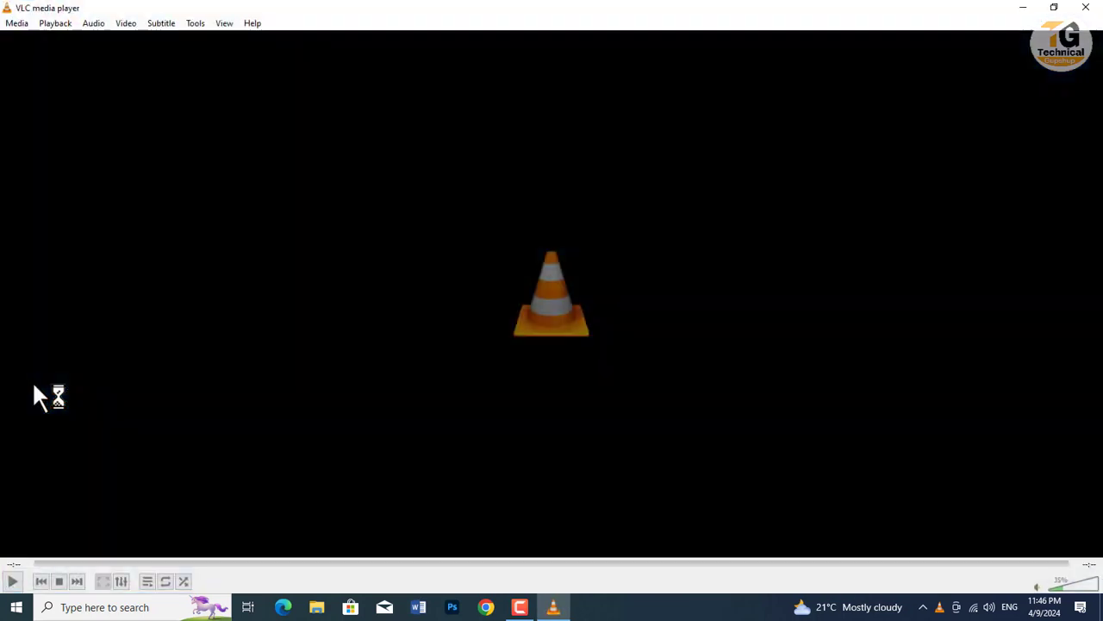
{"action": "left_click", "coordinate": [17, 23]}
{"action": "left_click", "coordinate": [50, 182]}
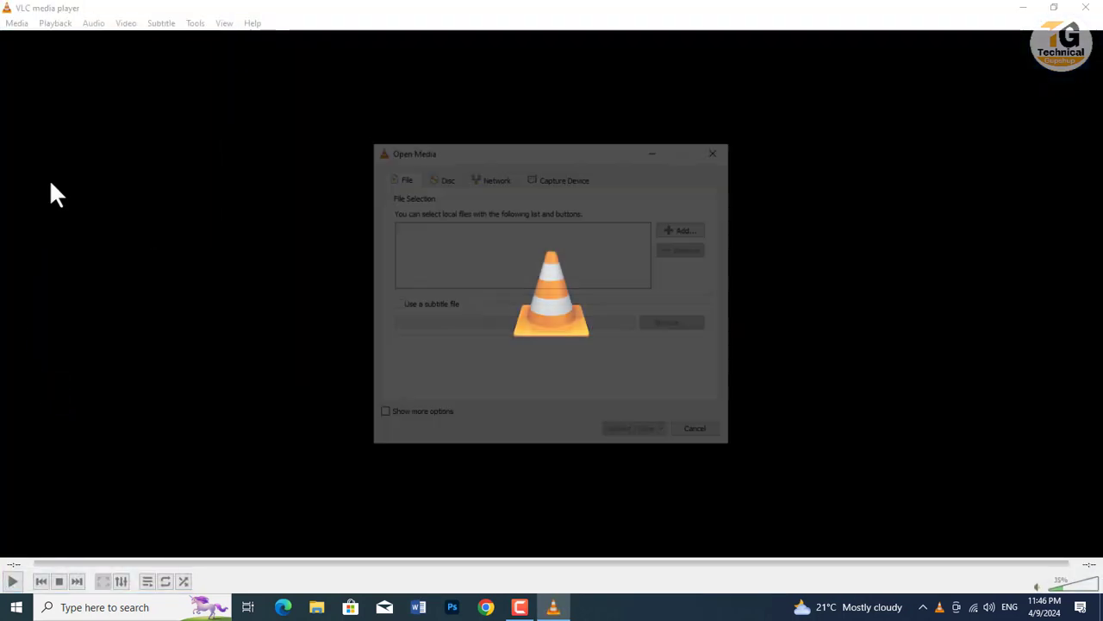
{"action": "left_click", "coordinate": [683, 231]}
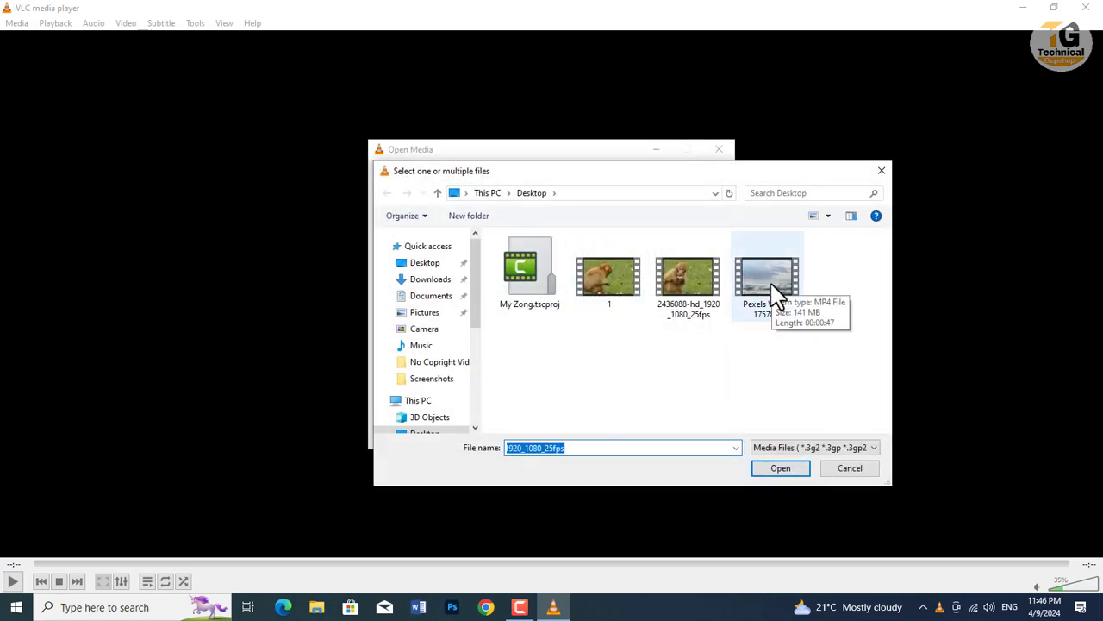
{"action": "left_click", "coordinate": [770, 295]}
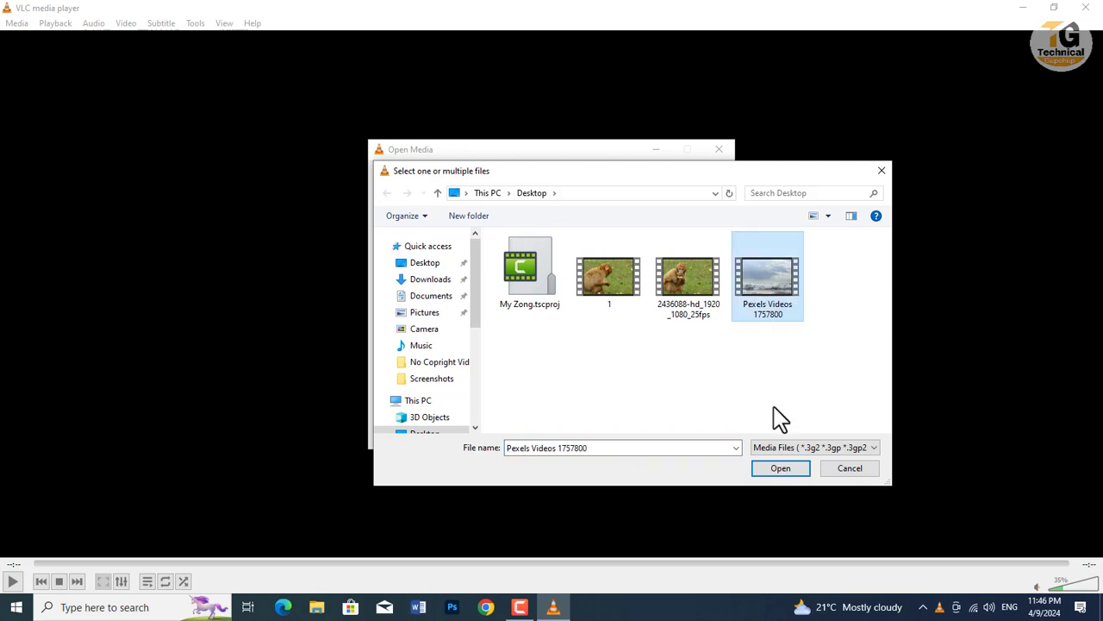
{"action": "left_click", "coordinate": [780, 468]}
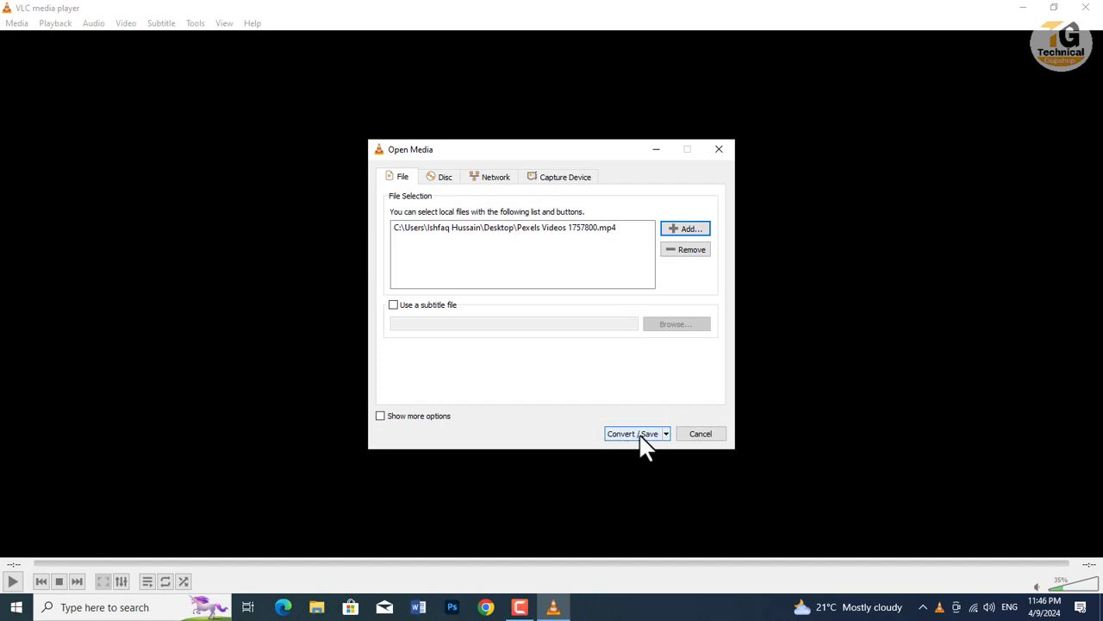
Open the conversion settings for the Pexels Videos 1757800 video and choose the Audio - MP3 profile
{"action": "left_click", "coordinate": [633, 434]}
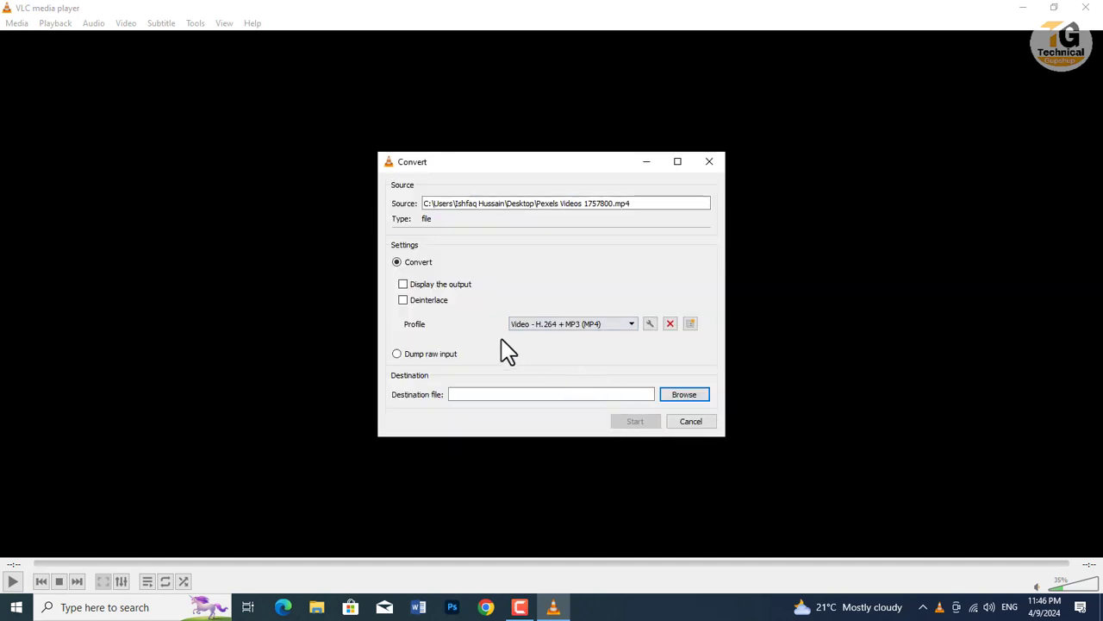
{"action": "left_click", "coordinate": [525, 326]}
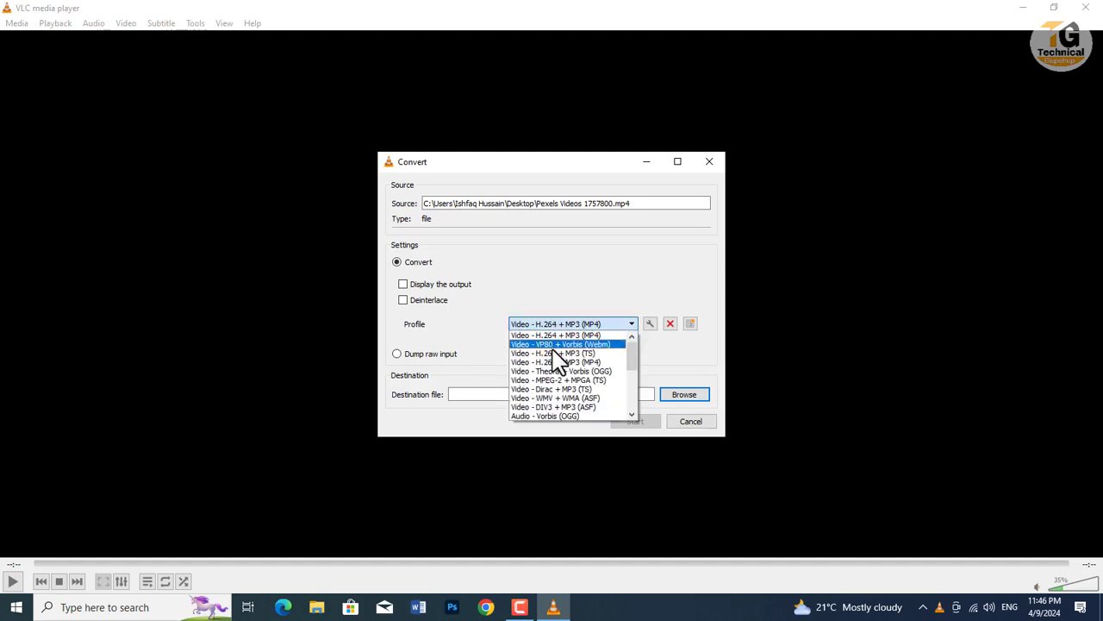
{"action": "scroll", "coordinate": [558, 360], "scroll_direction": "down", "scroll_amount": 1}
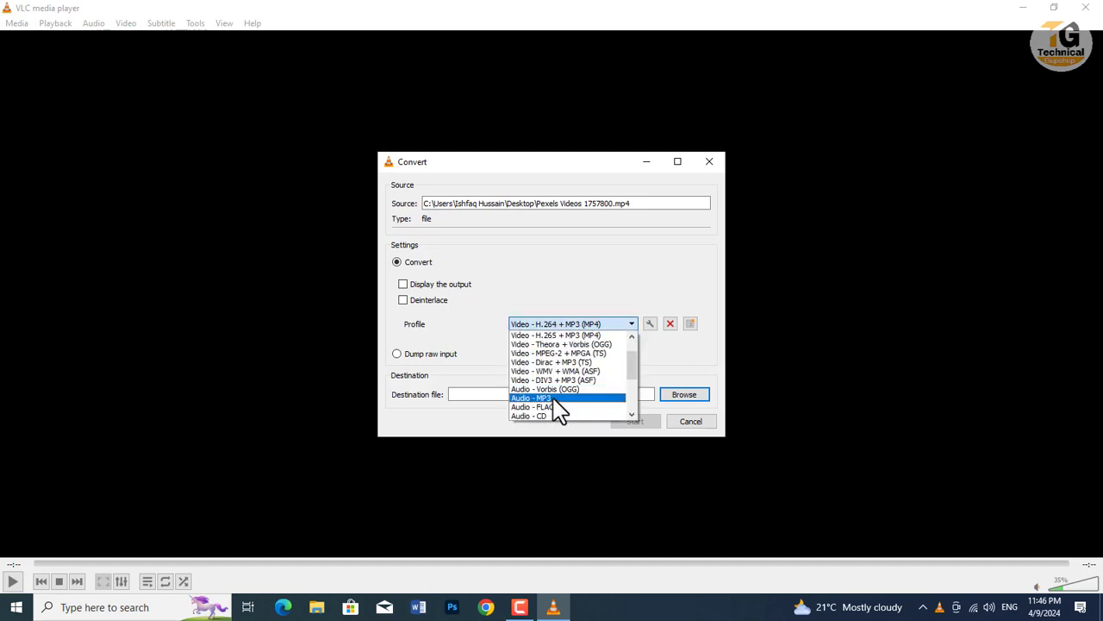
{"action": "left_click", "coordinate": [544, 398]}
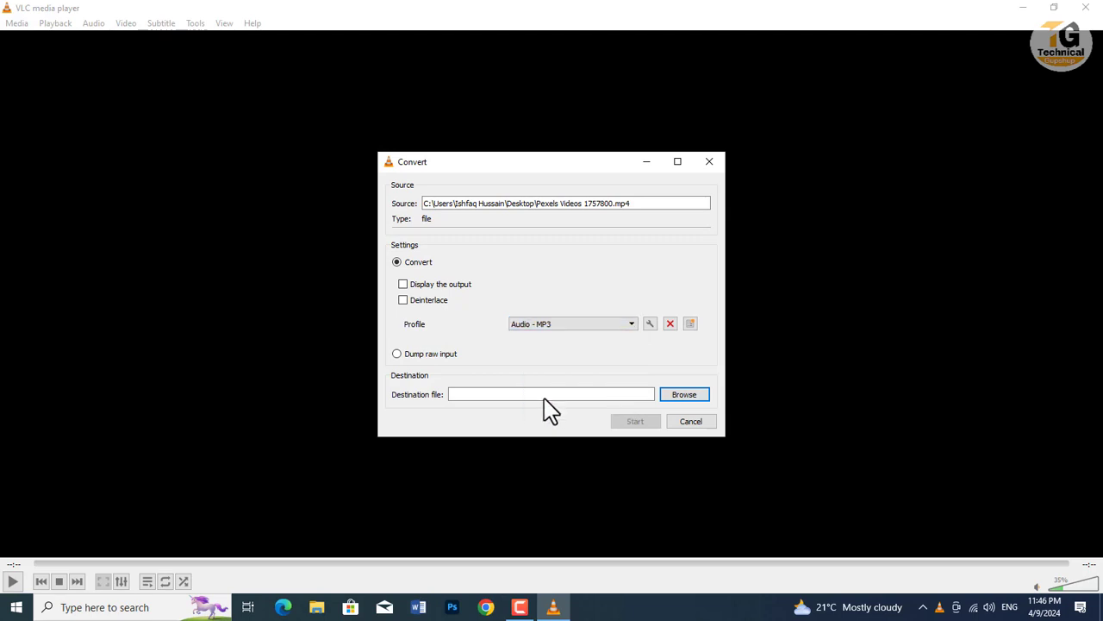
Set the destination file to 2 on the Desktop and start the MP3 conversion
{"action": "left_click", "coordinate": [686, 398]}
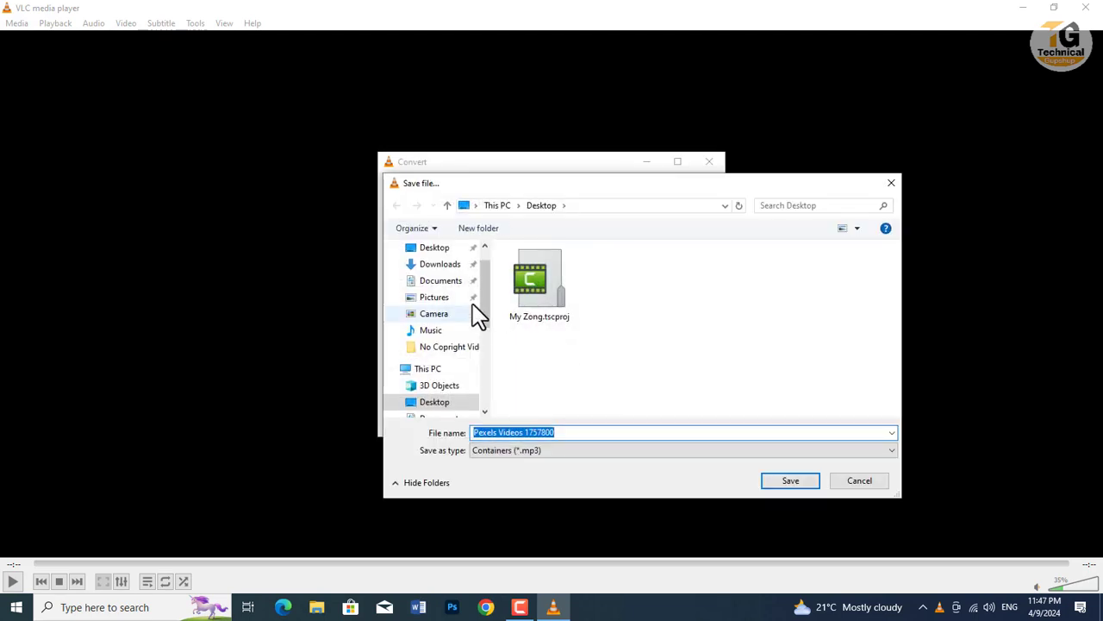
{"action": "left_click", "coordinate": [443, 254]}
{"action": "left_click", "coordinate": [571, 432]}
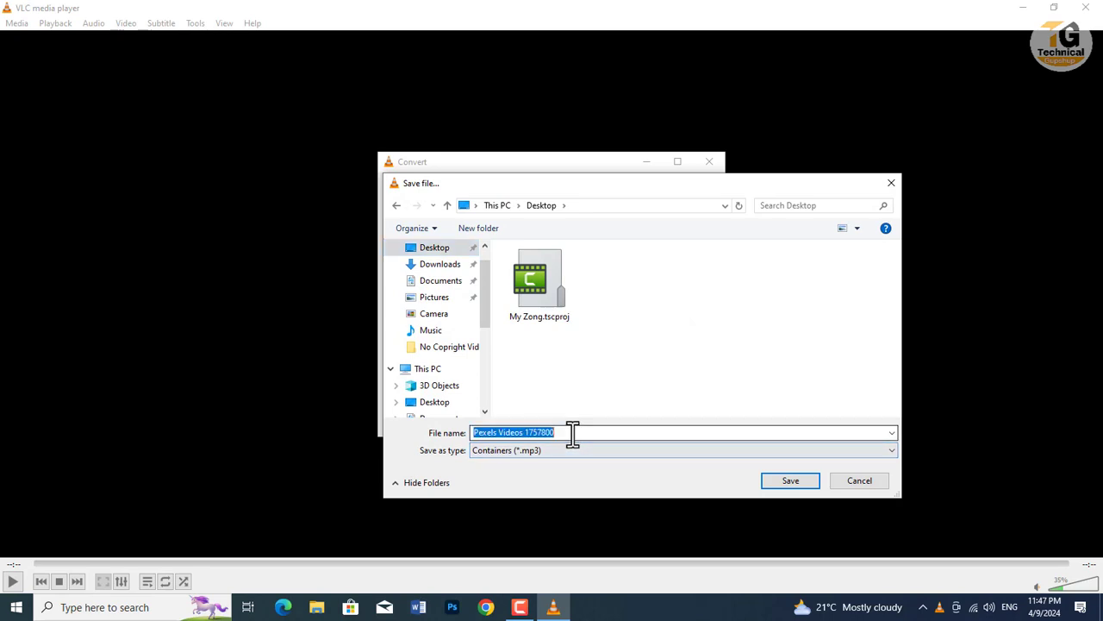
{"action": "type", "text": "2"}
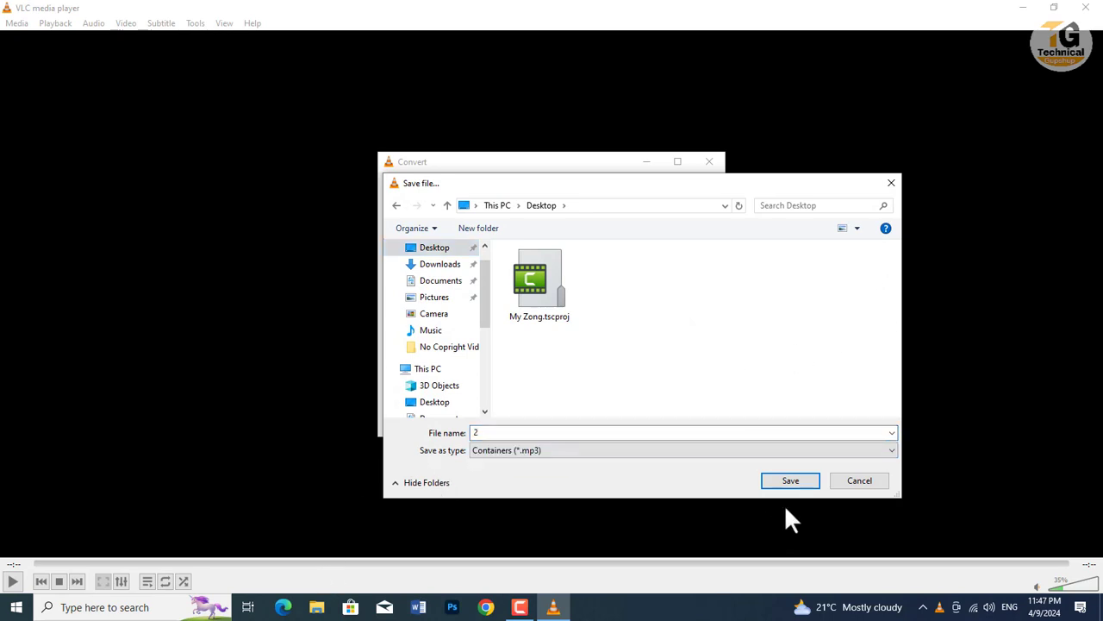
{"action": "left_click", "coordinate": [791, 481]}
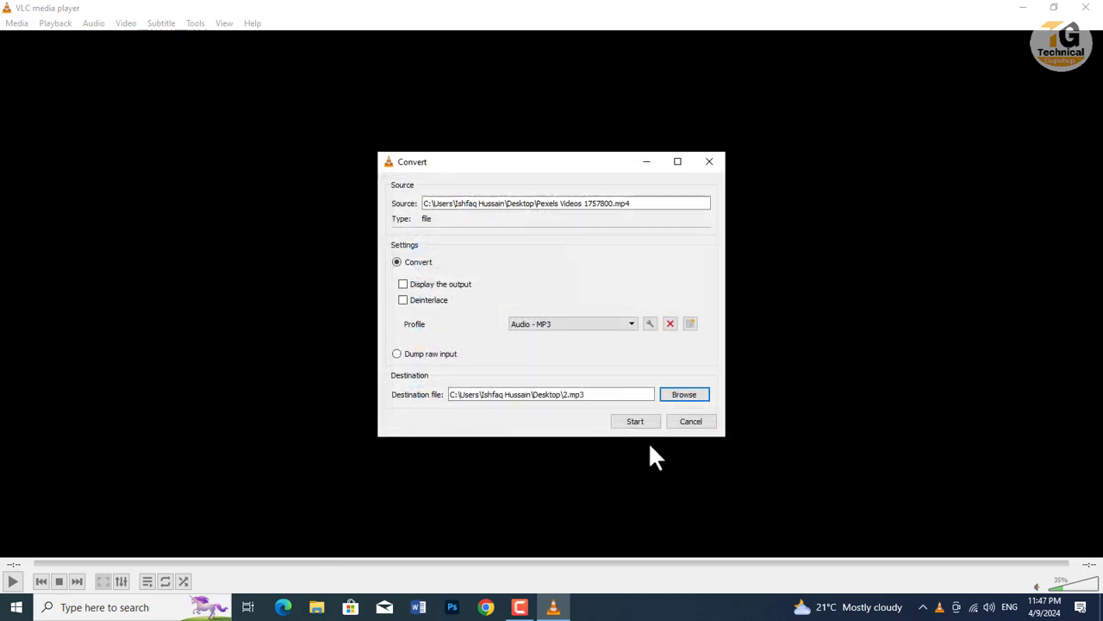
{"action": "left_click", "coordinate": [634, 422]}
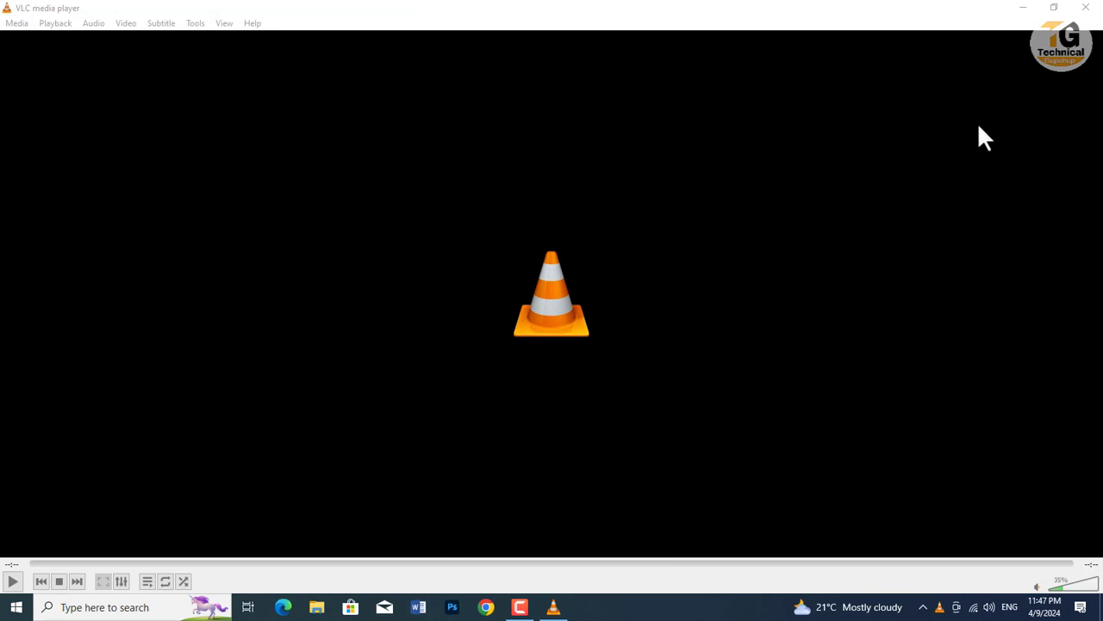
Close VLC and place the converted audio file 2 beside the Pexels Videos 1757800 video on the desktop
{"action": "left_click", "coordinate": [1085, 7]}
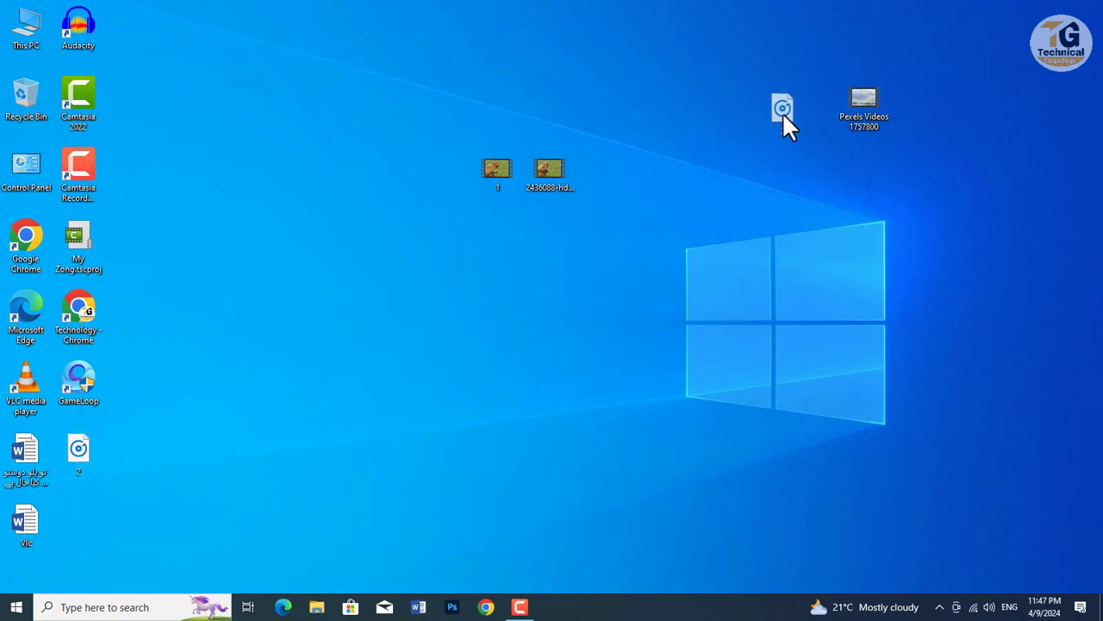
{"action": "left_click_drag", "start_coordinate": [782, 112], "coordinate": [783, 112]}
Compare the size and file type of Pexels Videos 1757800 and the converted file 2 using their properties, and close both properties windows
{"action": "right_click", "coordinate": [865, 109]}
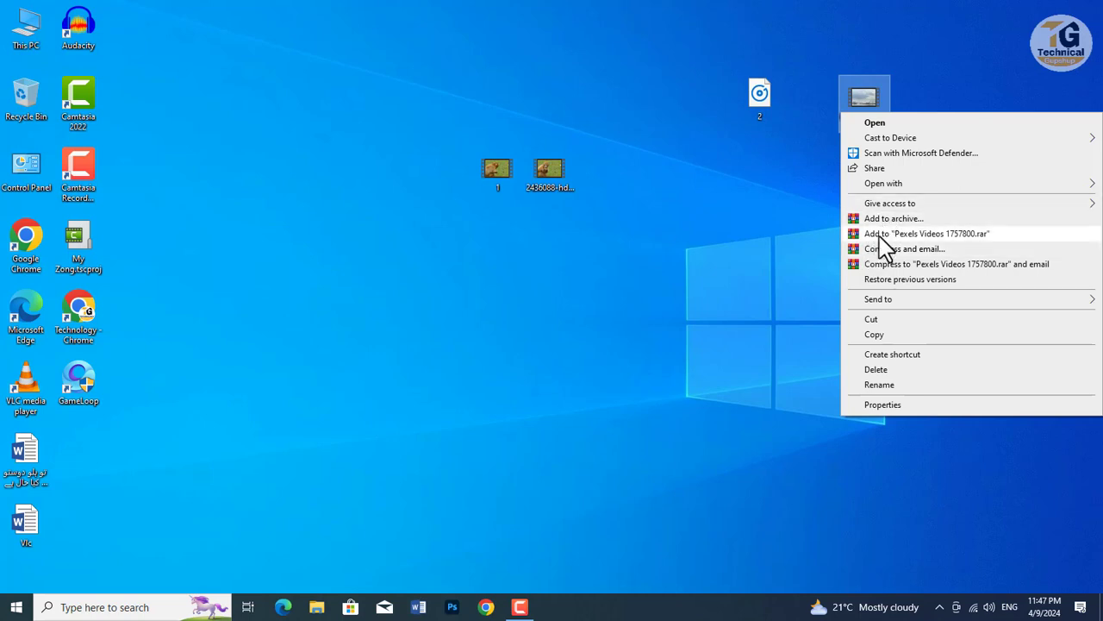
{"action": "left_click", "coordinate": [897, 405]}
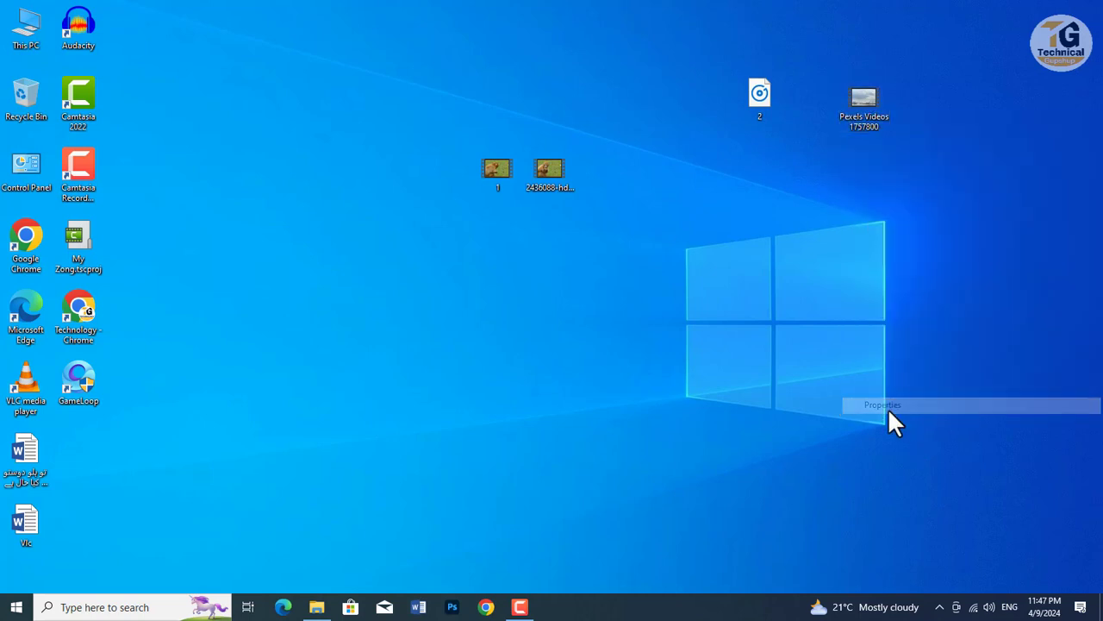
{"action": "right_click", "coordinate": [759, 104]}
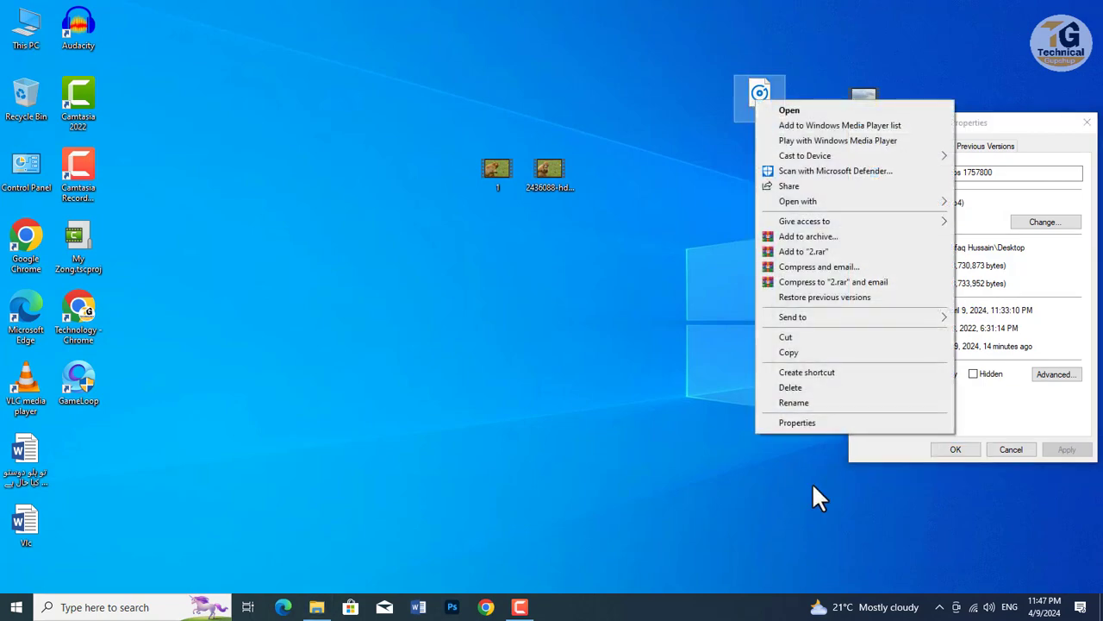
{"action": "left_click", "coordinate": [798, 422]}
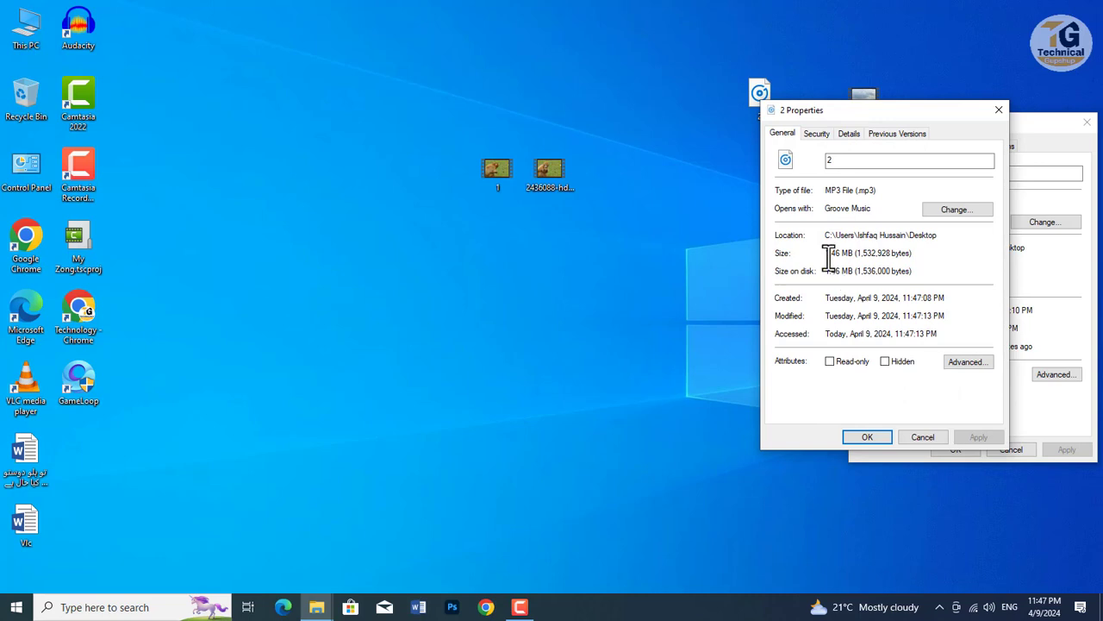
{"action": "left_click_drag", "start_coordinate": [828, 253], "coordinate": [853, 254]}
{"action": "left_click_drag", "start_coordinate": [877, 190], "coordinate": [824, 190]}
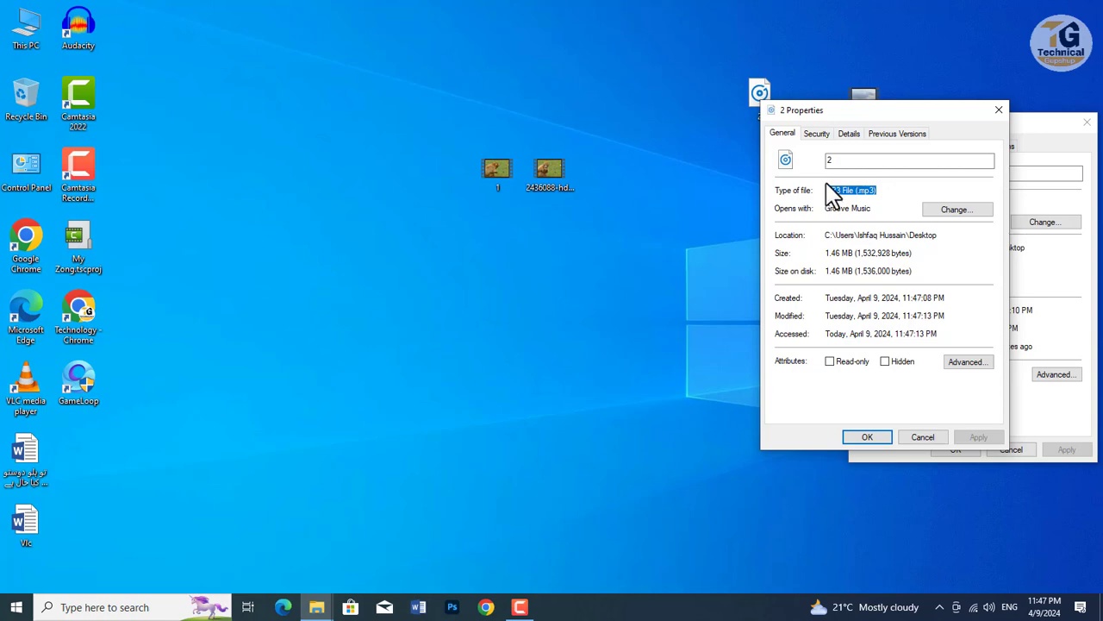
{"action": "left_click", "coordinate": [998, 110]}
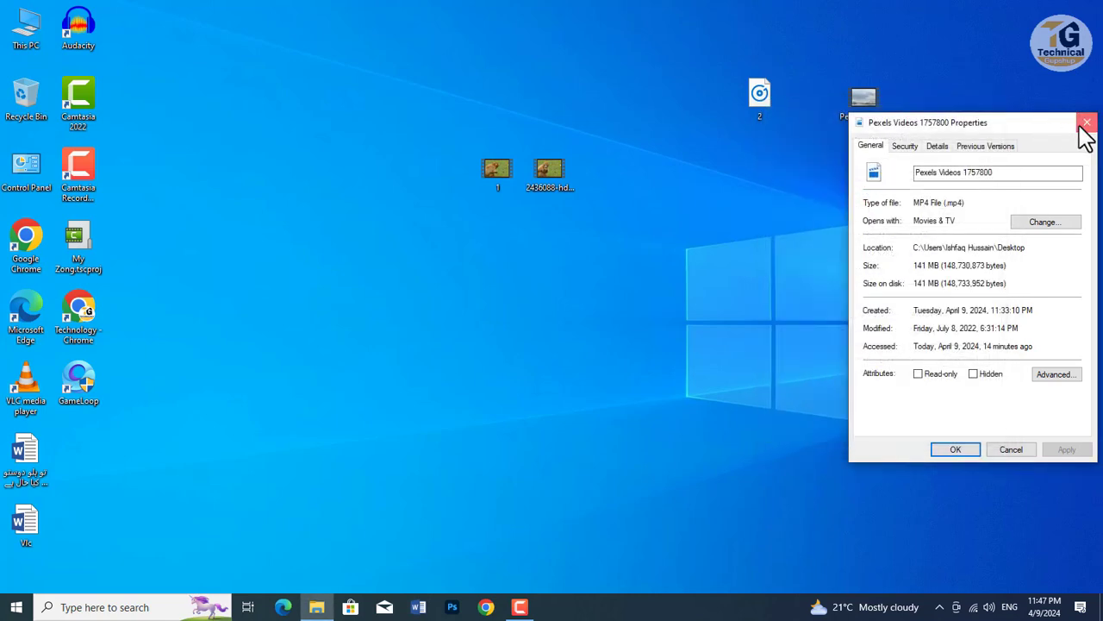
{"action": "left_click", "coordinate": [1086, 124]}
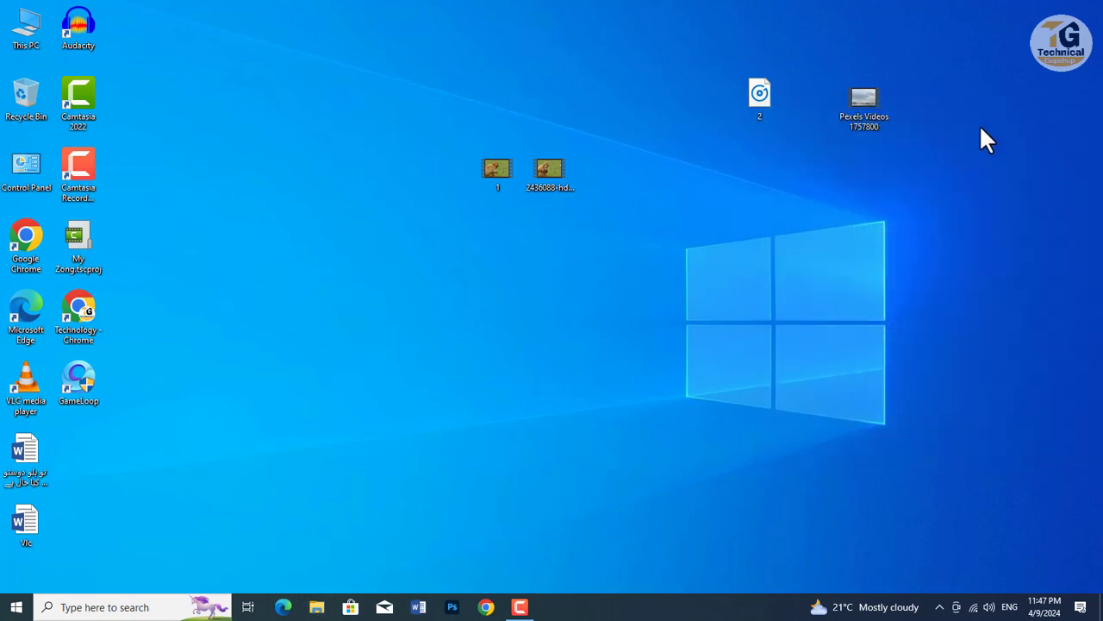